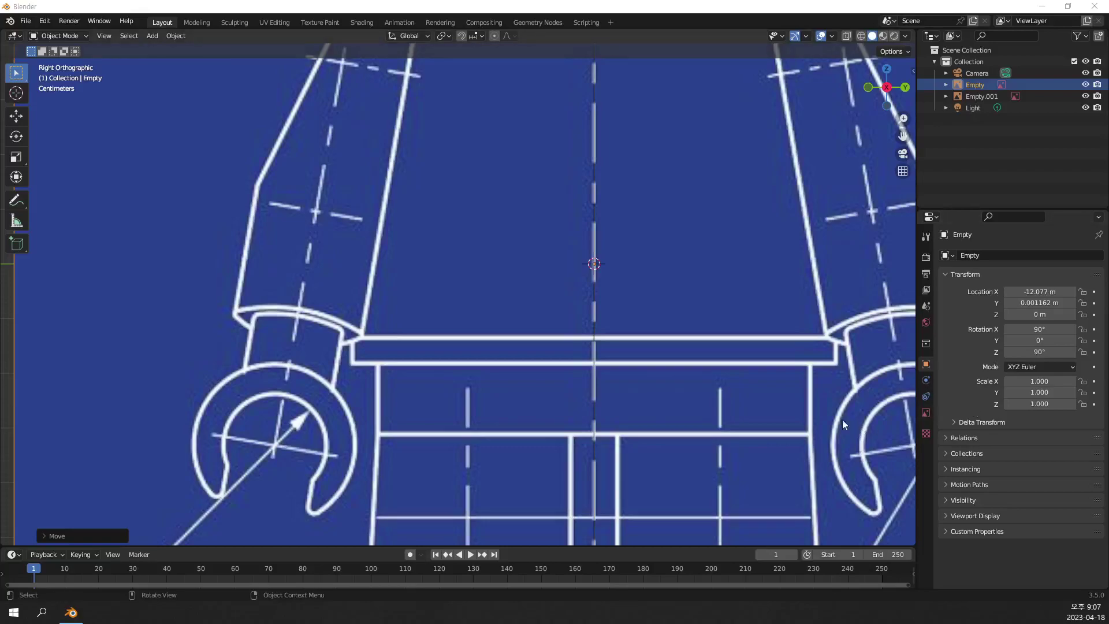
Move the second blueprint plane, Empty.001, along Y to 9.3443 m.
scroll(502, 240, "down", 4)
scroll(502, 240, "down", 2)
mouse_move(502, 240)
middle_mouse_down()
mouse_move(547, 230)
mouse_move(581, 258)
middle_mouse_up()
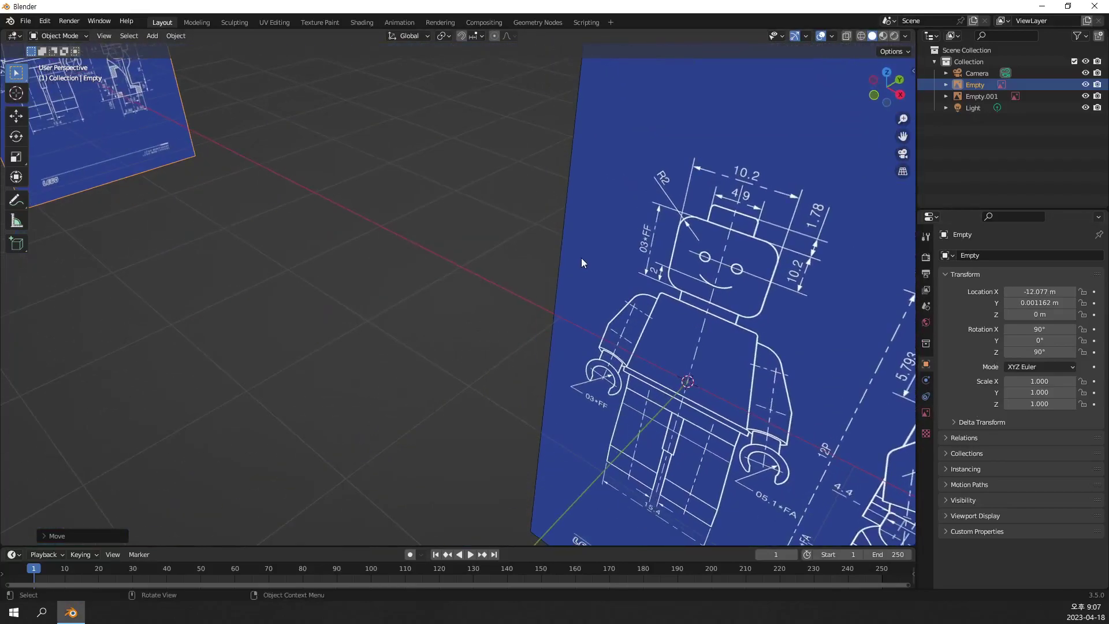
scroll(581, 257, "down", 5)
mouse_move(580, 301)
middle_mouse_down()
mouse_move(545, 295)
mouse_move(547, 327)
middle_mouse_up()
left_click(546, 327)
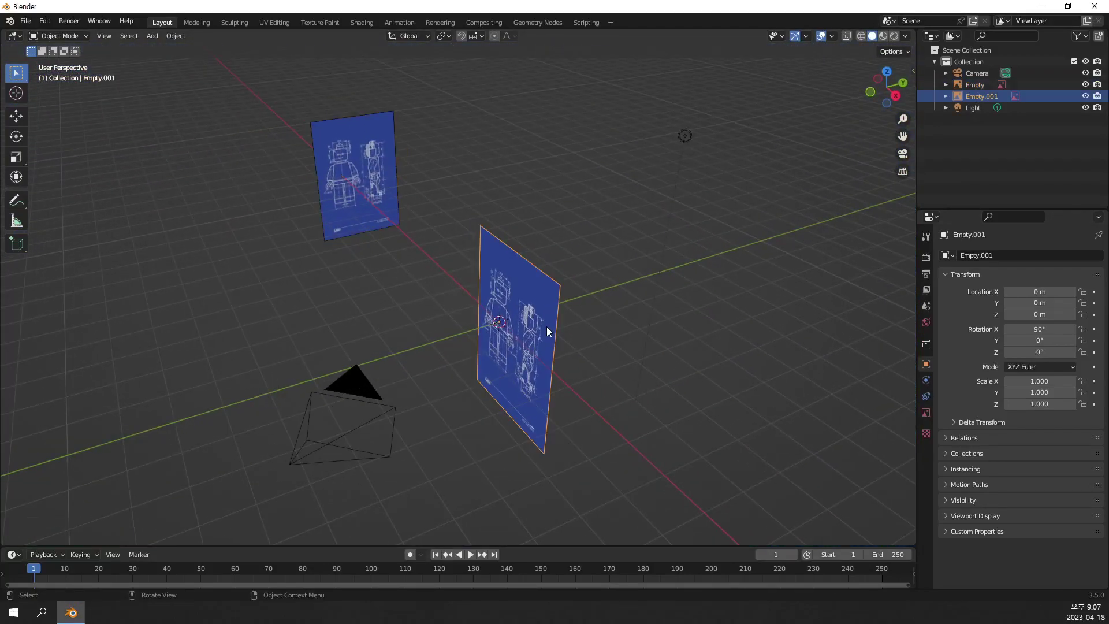
key("g")
key("y")
left_click(775, 294)
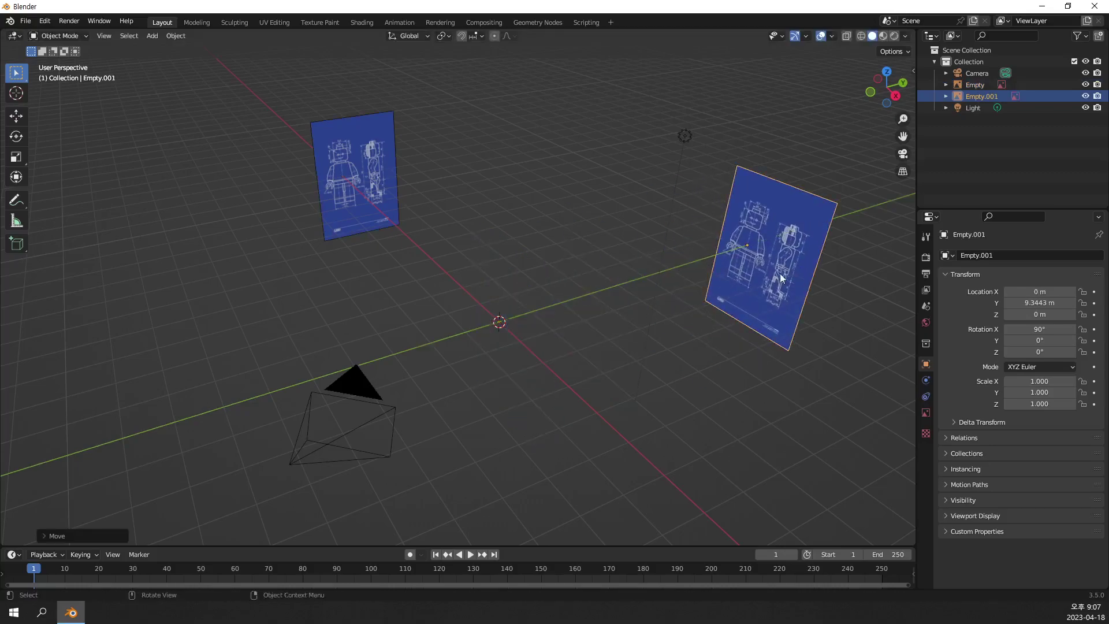
From the front view, shift Empty.001 along X to -1.3648 m.
middle_click_drag(774, 294, 830, 240)
key("KP_1")
key("KP_Decimal")
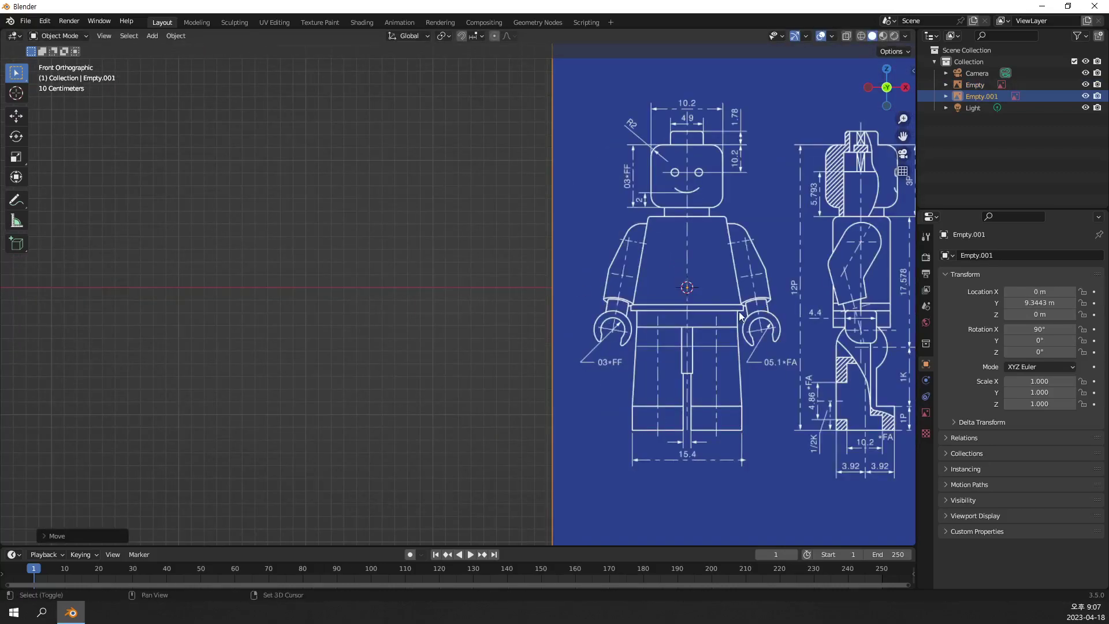
key("g")
key("x")
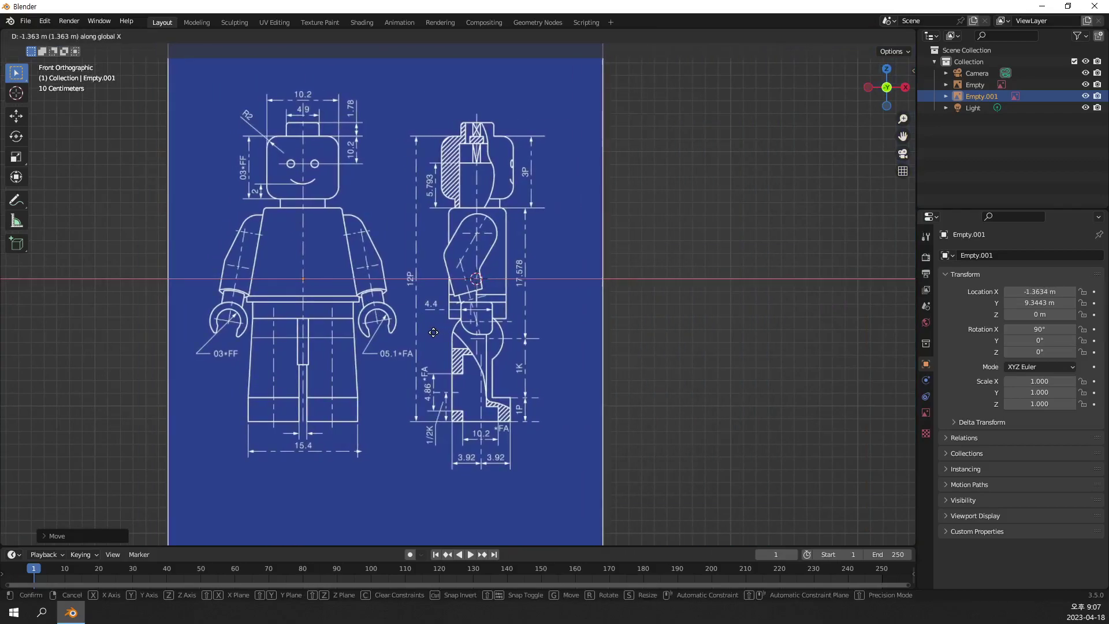
left_click(432, 332)
mouse_move(543, 324)
middle_mouse_down()
mouse_move(470, 346)
mouse_move(598, 290)
mouse_move(549, 303)
mouse_move(637, 289)
mouse_move(590, 372)
mouse_move(764, 329)
middle_mouse_up()
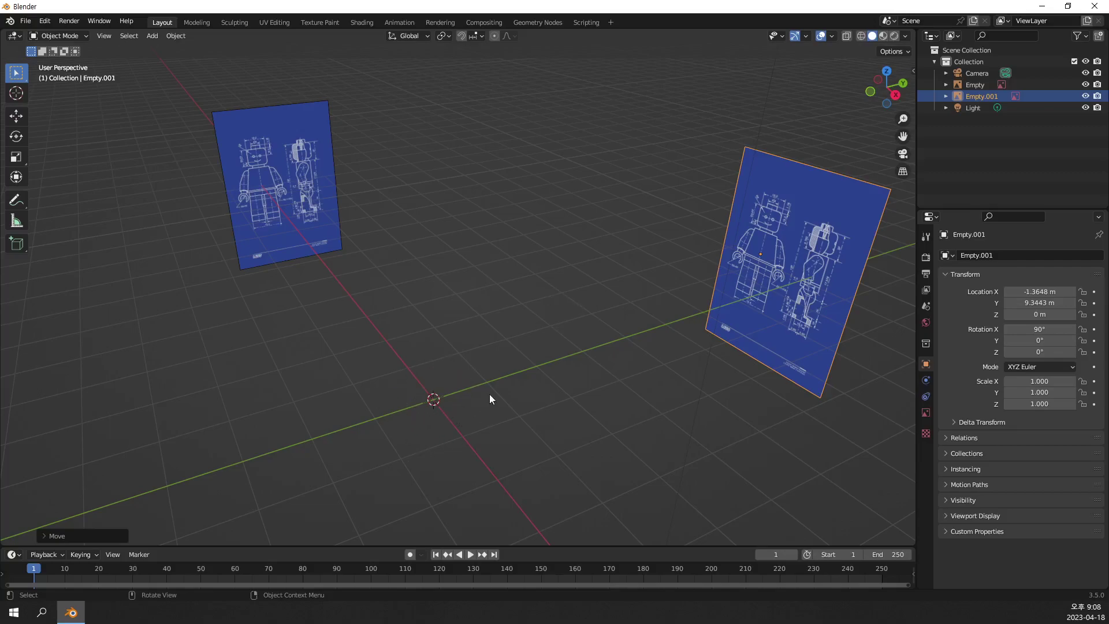
Bring up the Shift+A add menu showing the Mesh primitives, including Cylinder.
mouse_move(490, 399)
middle_mouse_down()
mouse_move(475, 403)
mouse_move(478, 356)
middle_mouse_up()
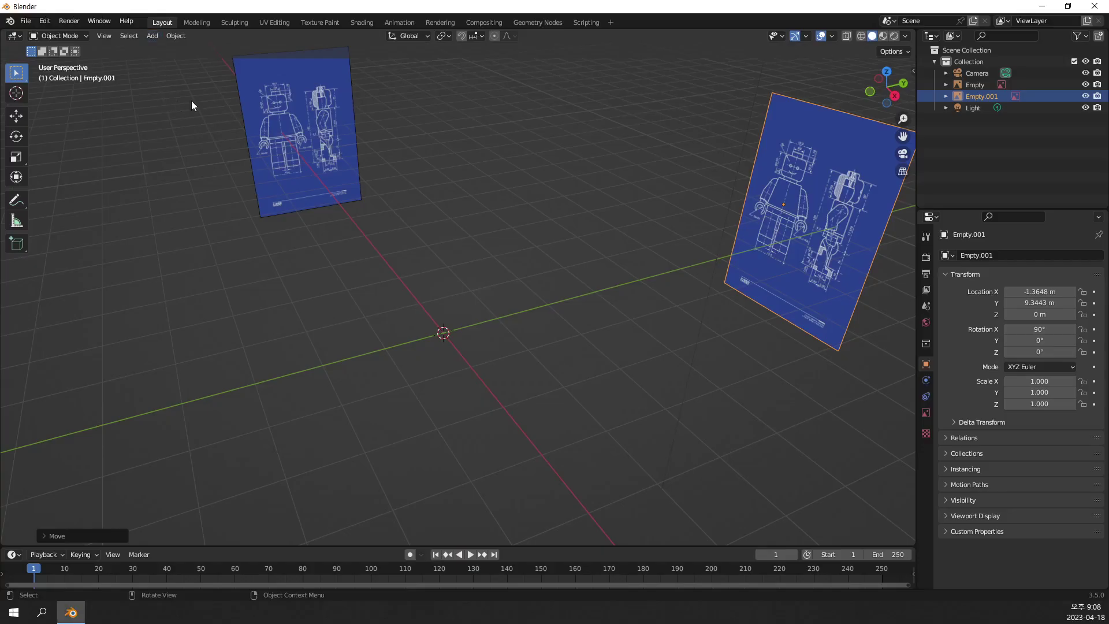
key("shift+a")
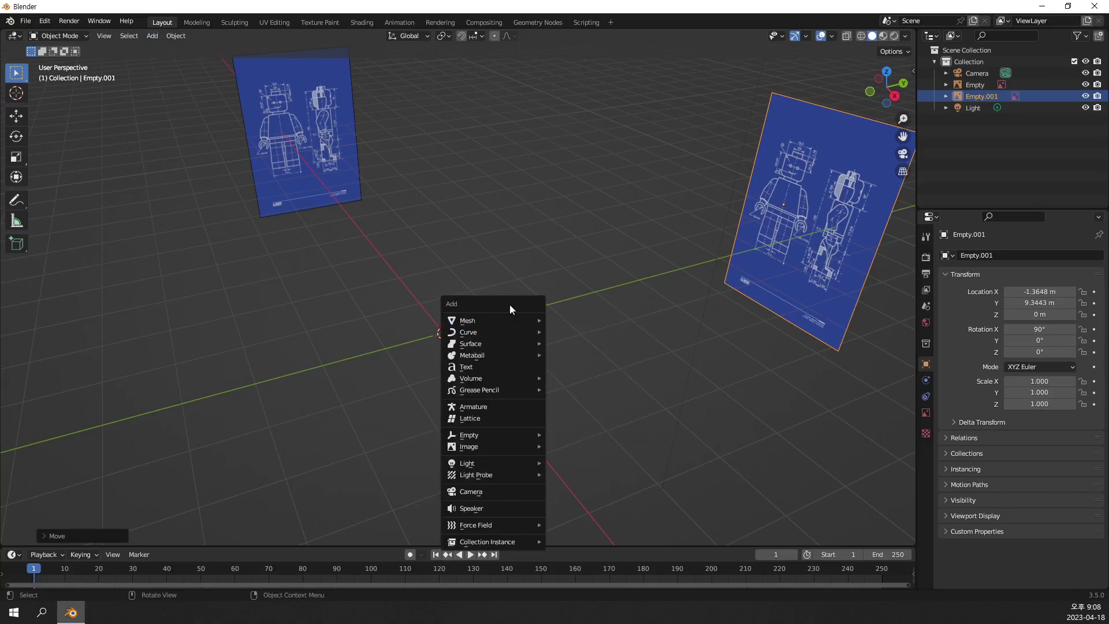
mouse_move(452, 301)
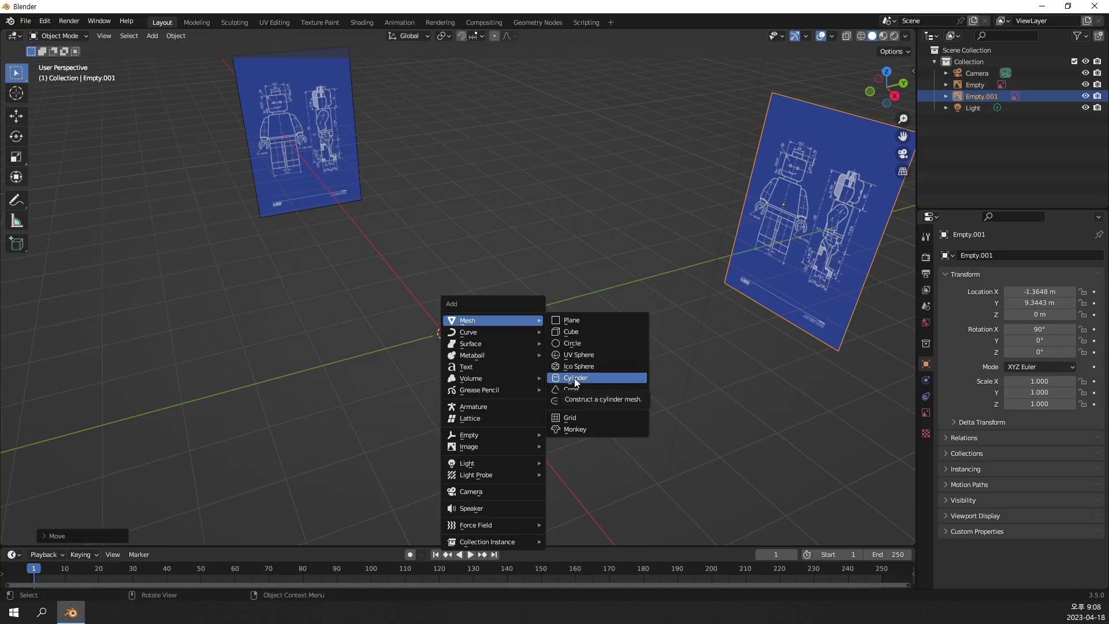
Add a cylinder at the origin: 32 vertices, 1 m radius, 2 m depth, N-Gon caps.
left_click(575, 378)
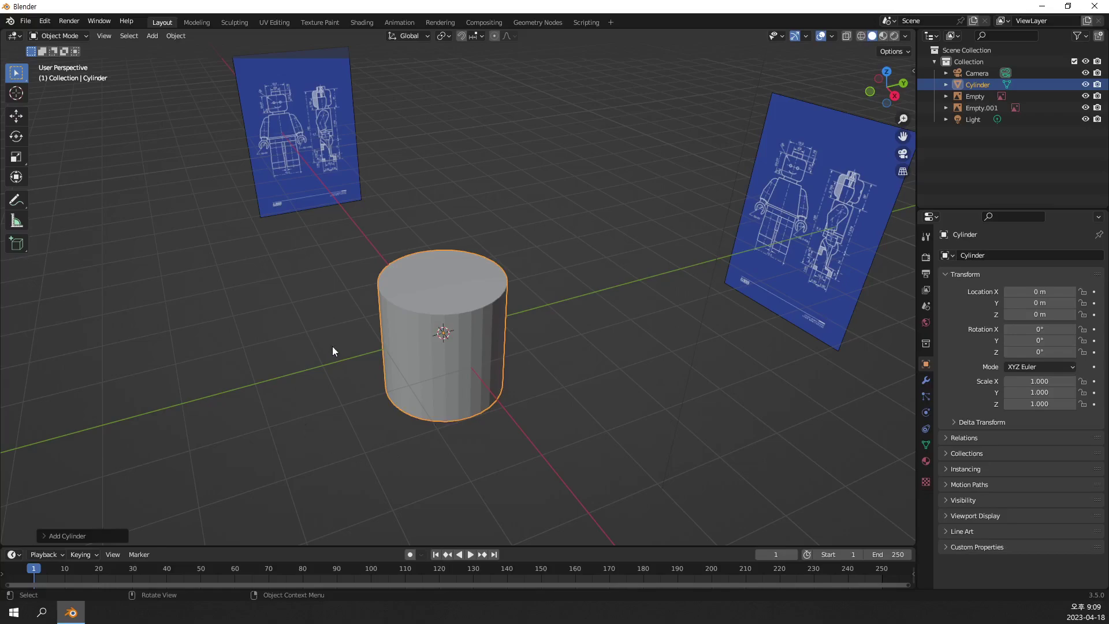
left_click(44, 536)
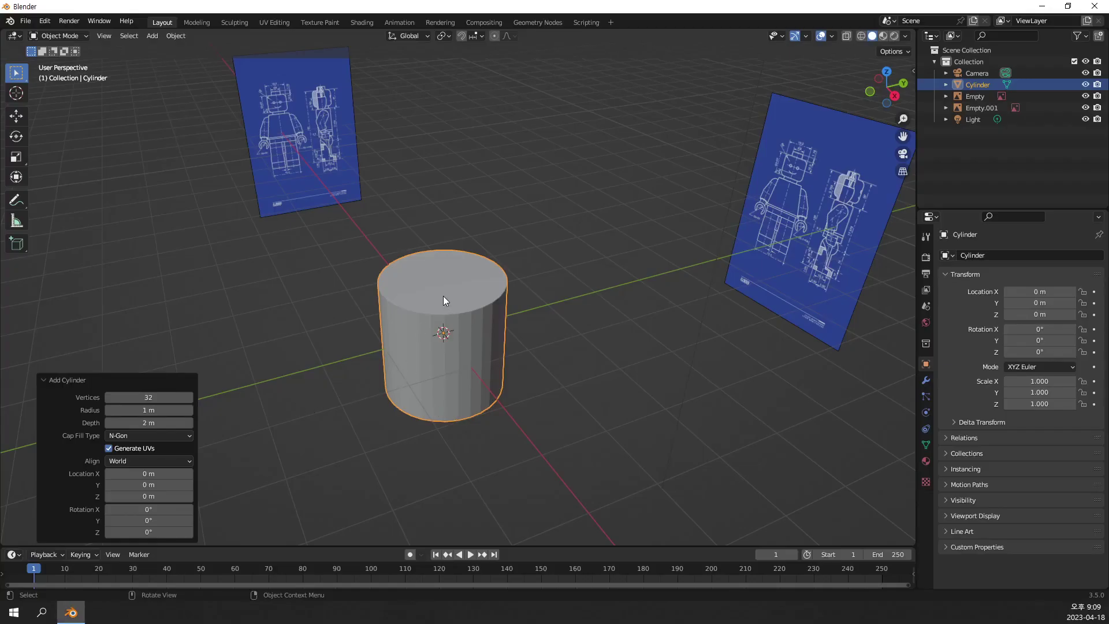
Close the Add Cylinder panel and orbit around the cylinder between the blueprints.
left_click(444, 295)
mouse_move(449, 257)
middle_mouse_down()
mouse_move(445, 324)
mouse_move(453, 312)
middle_mouse_up()
scroll(448, 311, "up", 5)
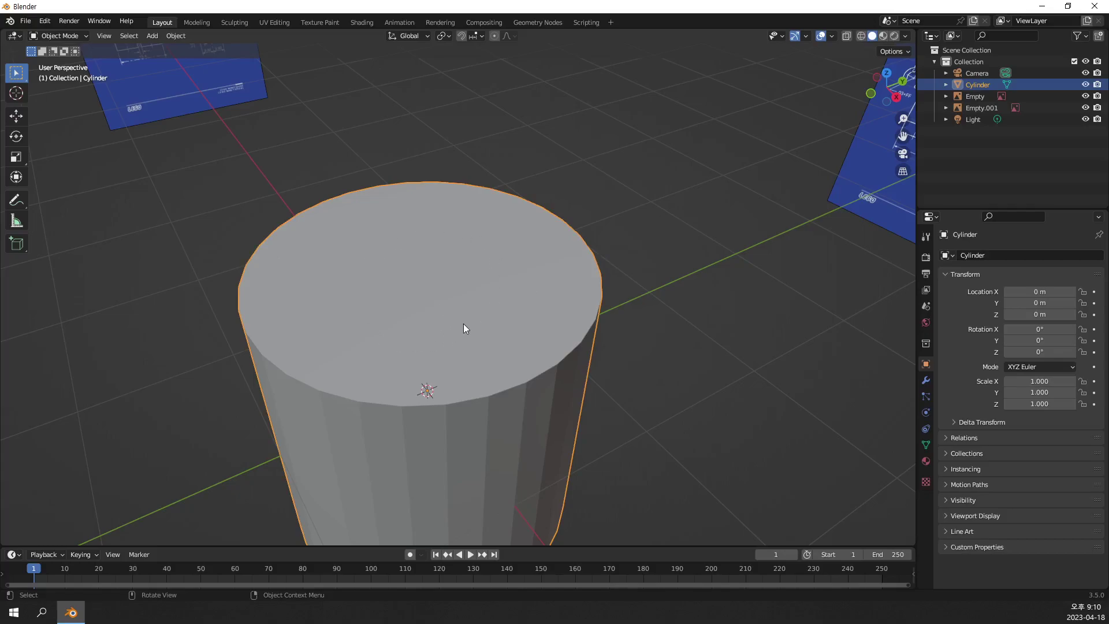
scroll(464, 328, "down", 3)
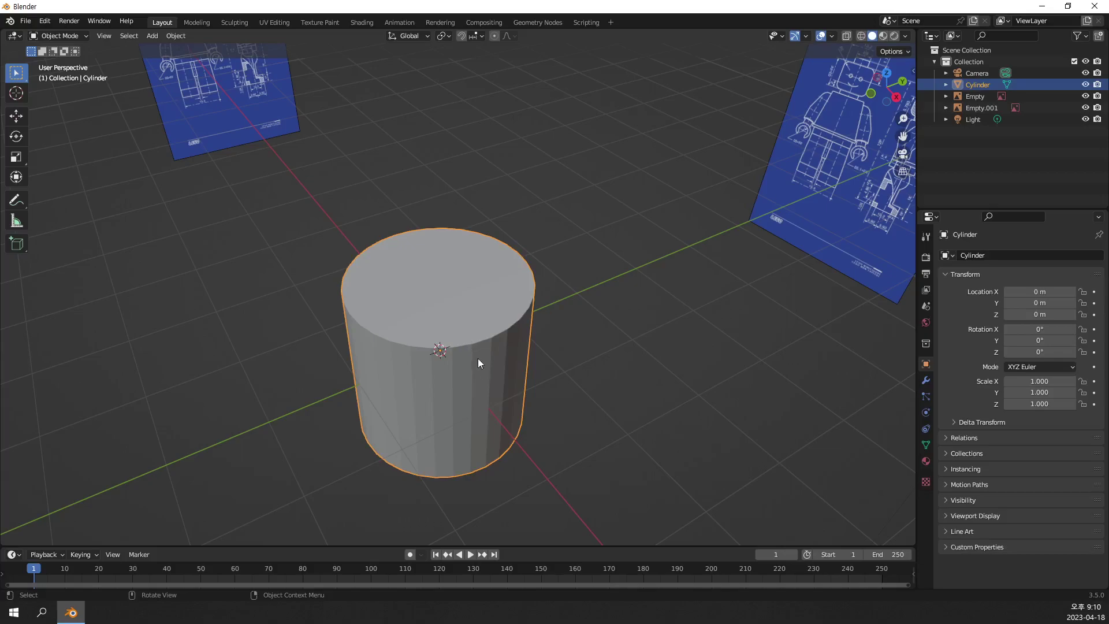
middle_click_drag(477, 358, 479, 290)
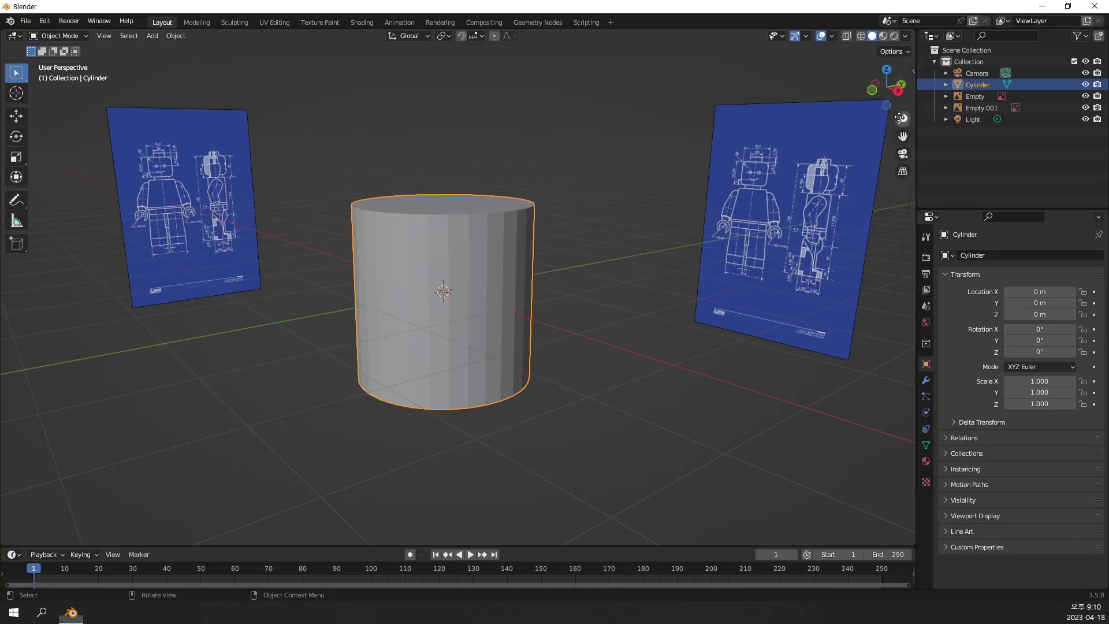
Compare right, front and back views, ending in Right Orthographic facing the blueprint.
key("KP_3")
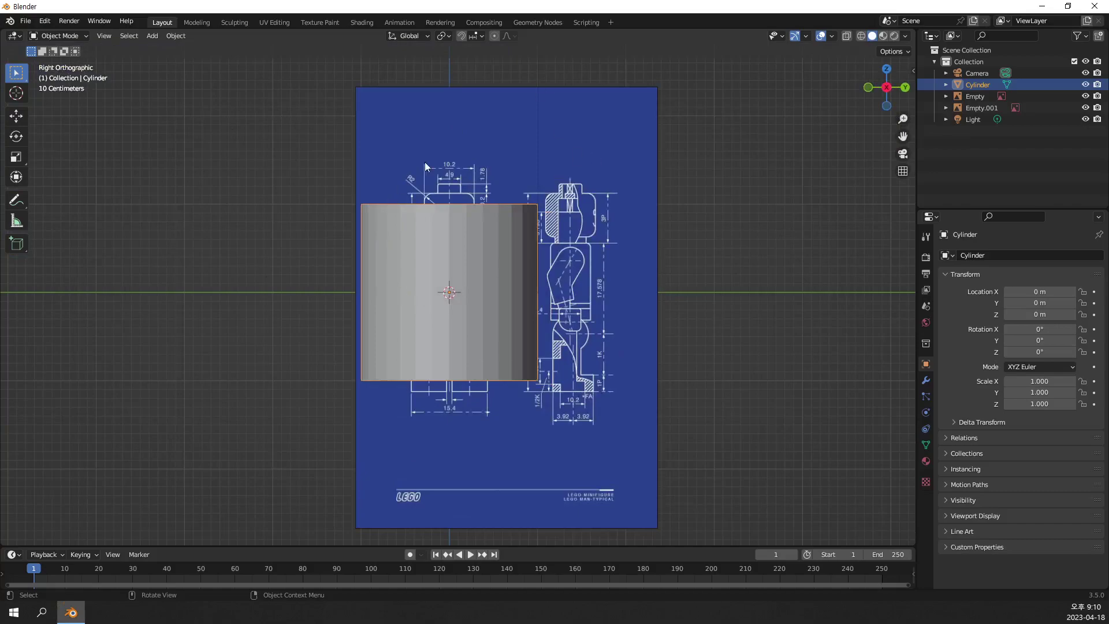
scroll(477, 182, "up", 1)
scroll(477, 182, "up", 2)
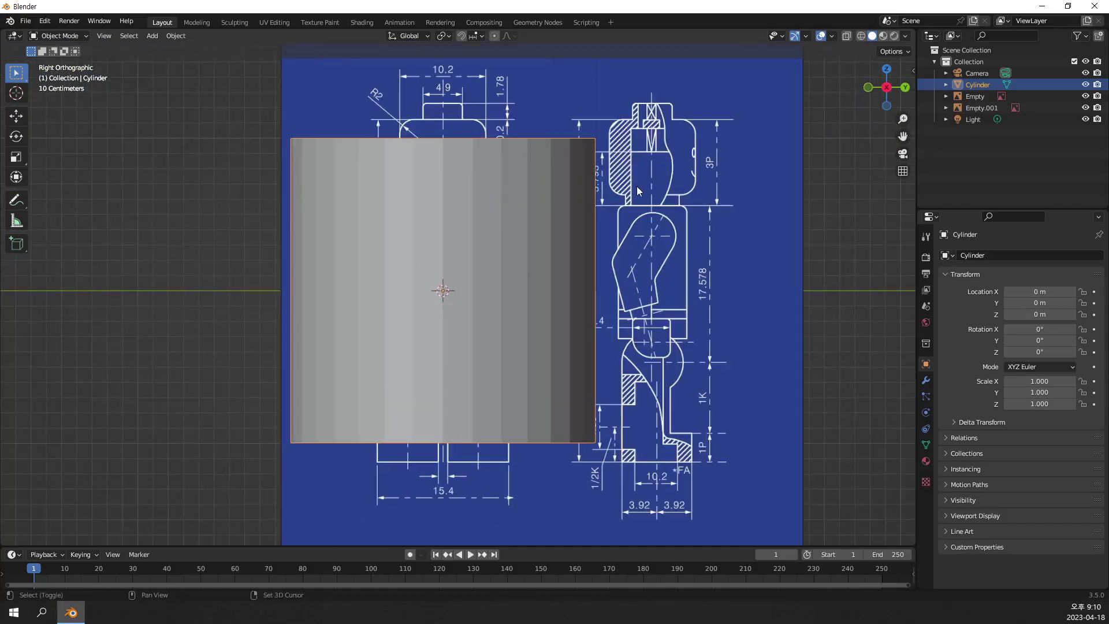
middle_click_drag(627, 237, 624, 245, "shift")
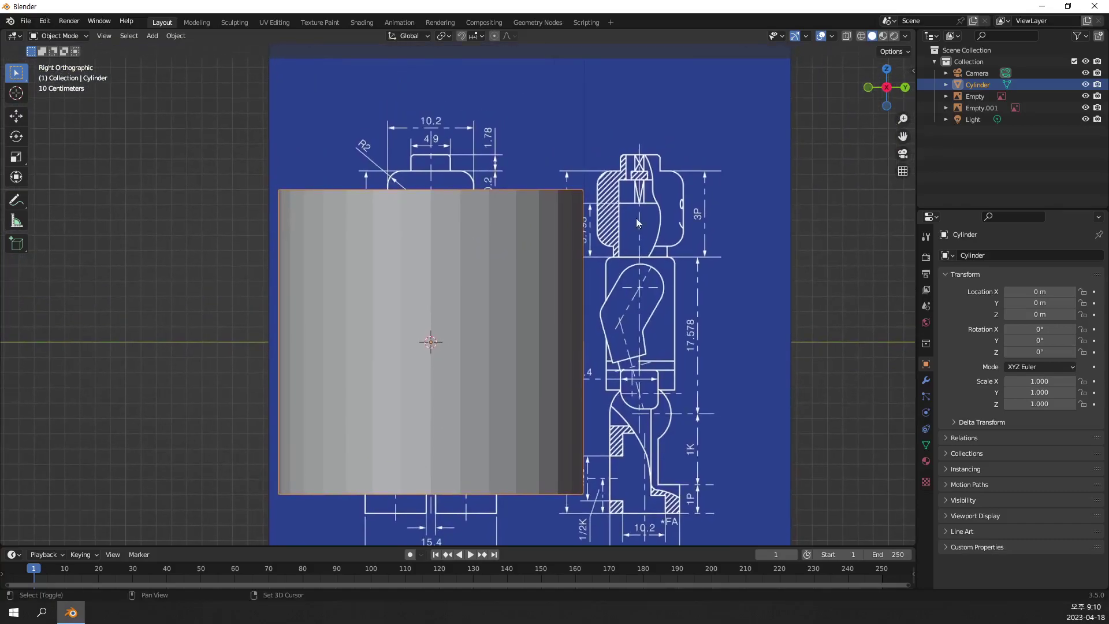
left_click(906, 87)
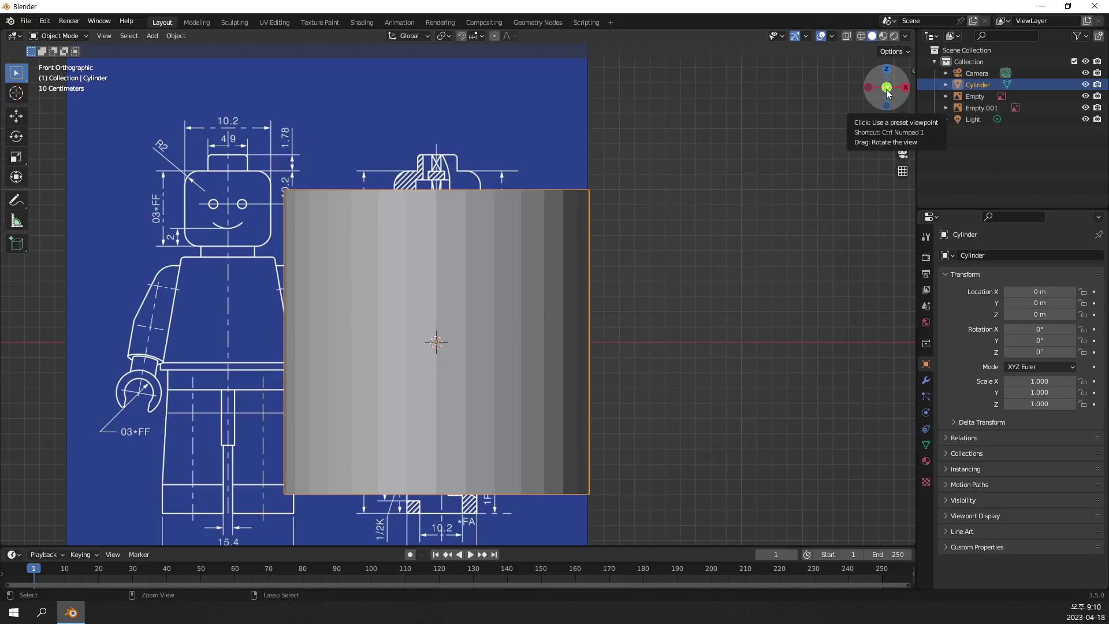
left_click(887, 89, "ctrl")
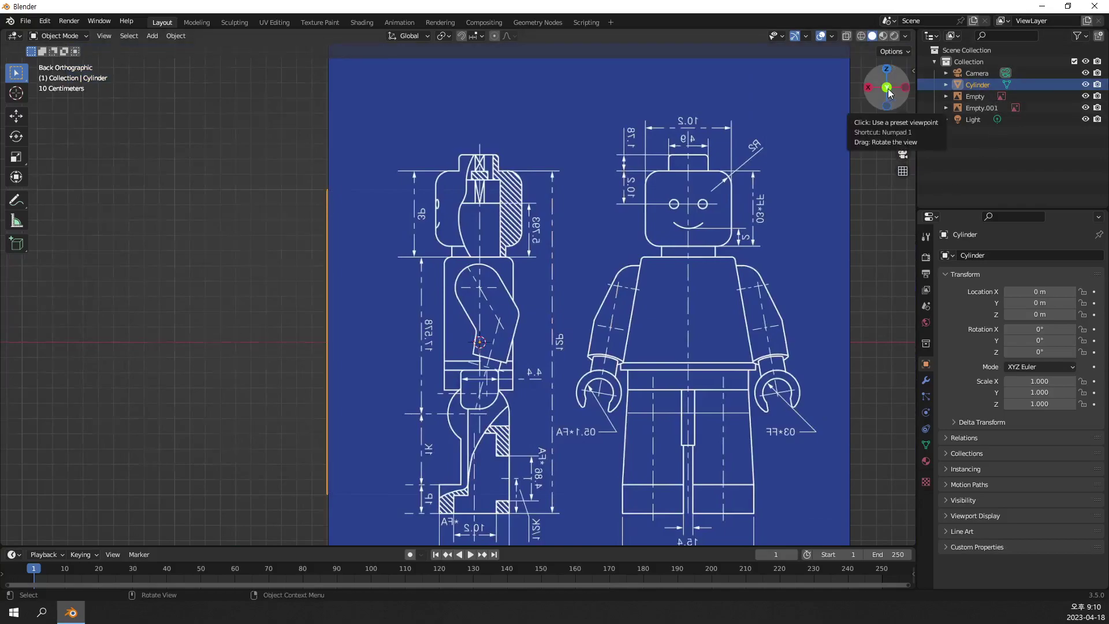
left_click(887, 88)
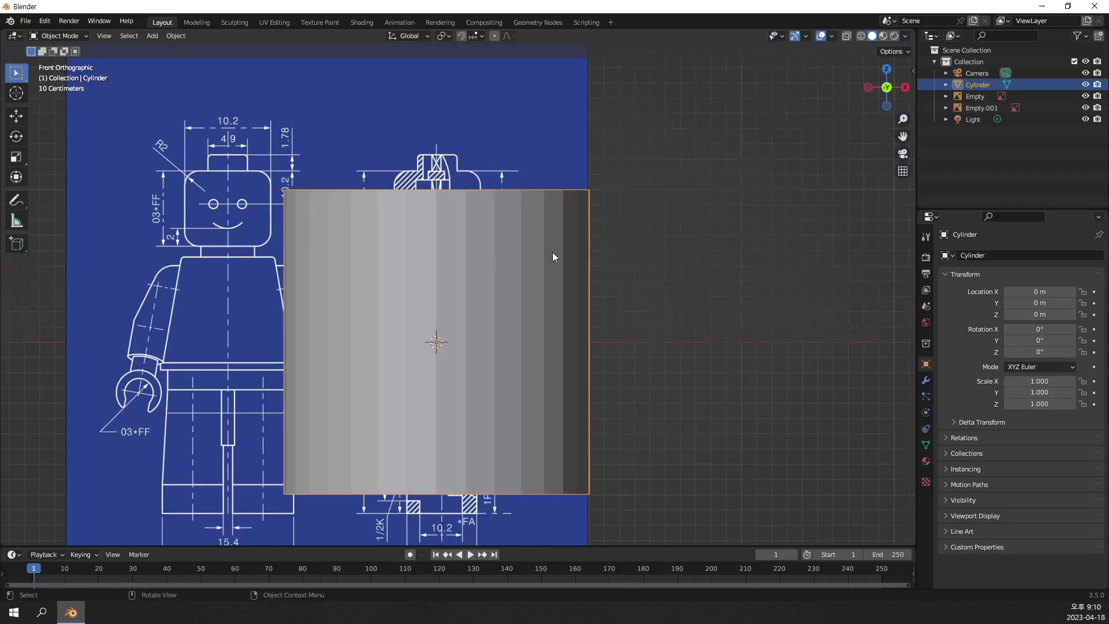
middle_click_drag(552, 252, 430, 272)
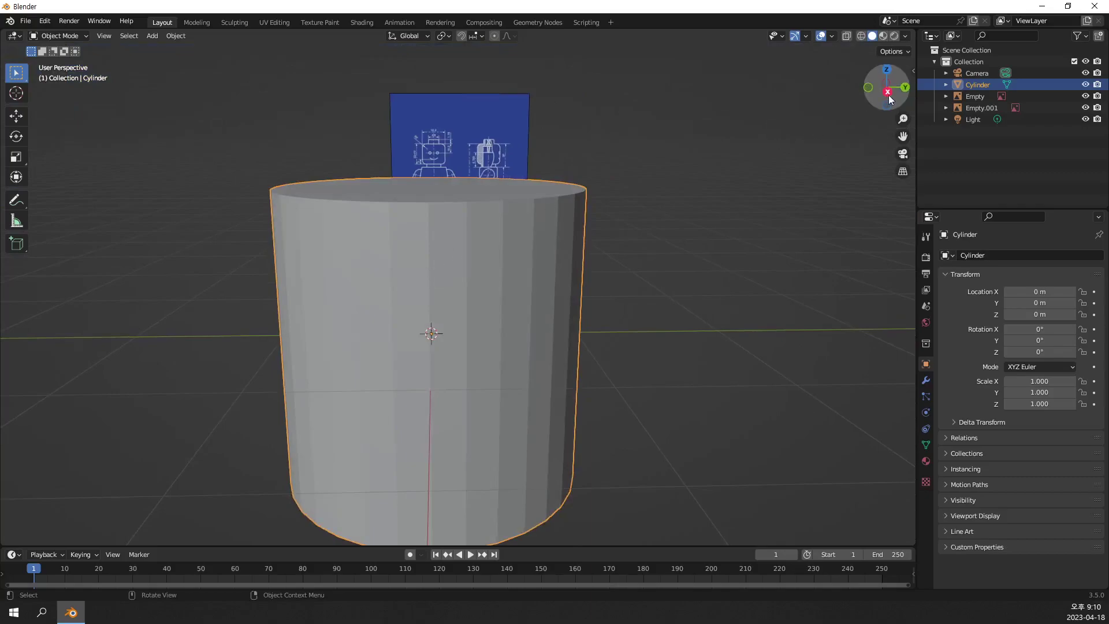
key("KP_3")
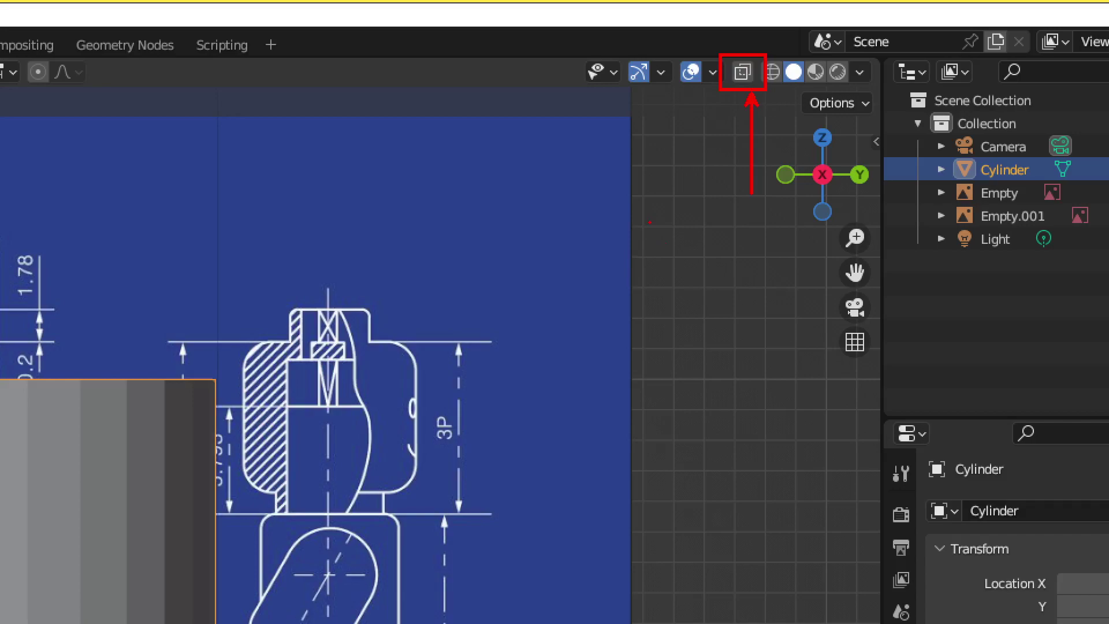
Turn on X-Ray with Alt+Z so the blueprint shows through the cylinder.
type("tZ")
key("BackSpace")
type("A")
type("lt Z")
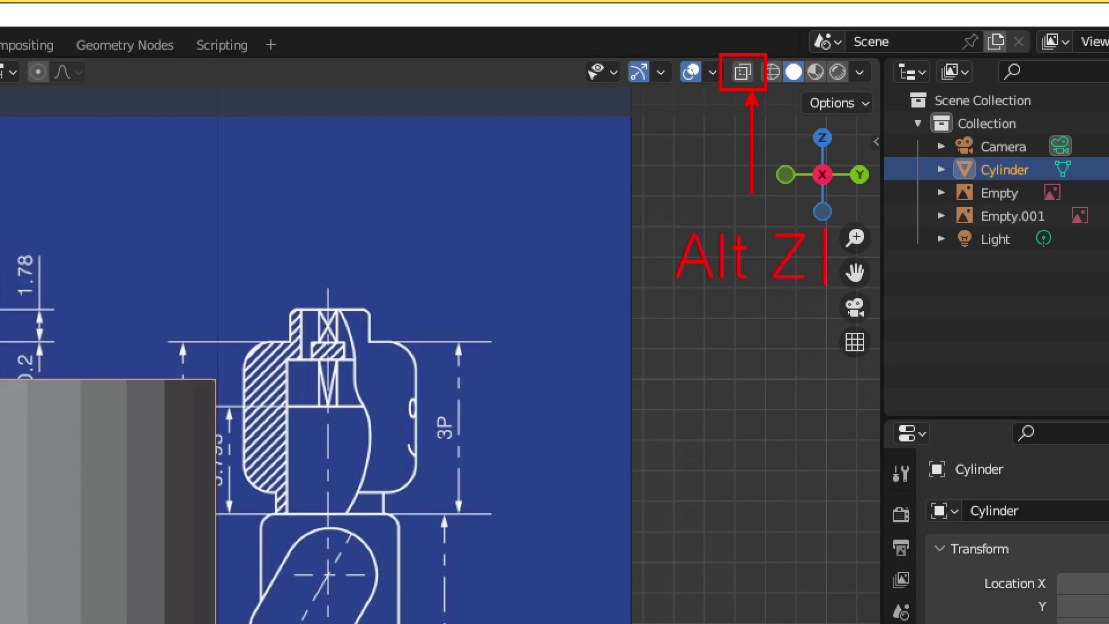
left_click_drag(660, 214, 826, 293)
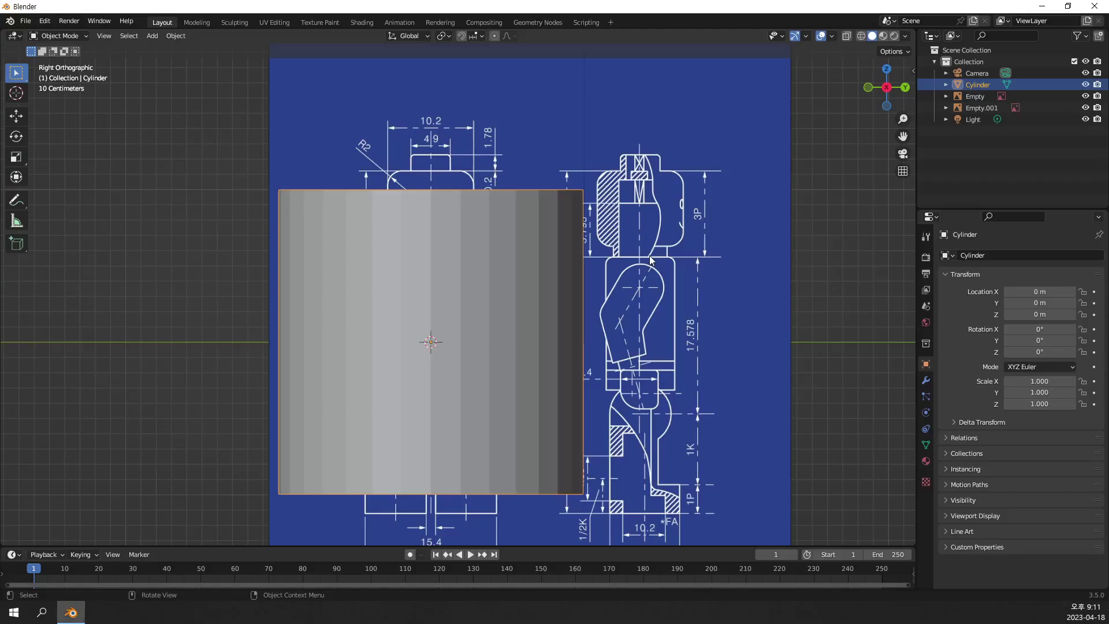
key("alt+z")
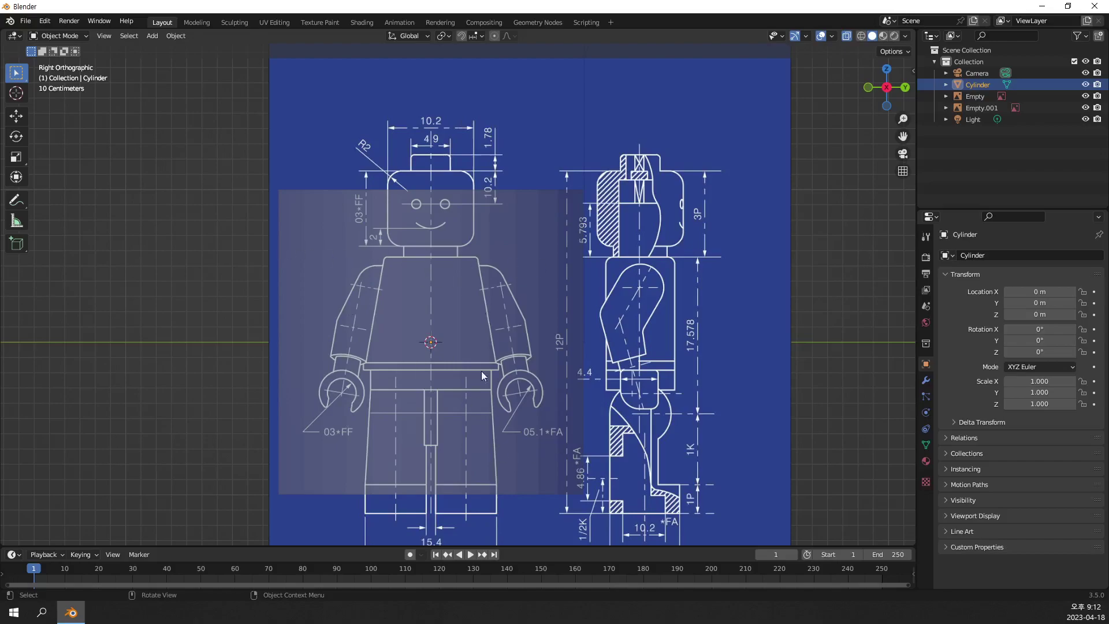
Enable the Wireframe overlay on the cylinder, then reselect it.
left_click(832, 37)
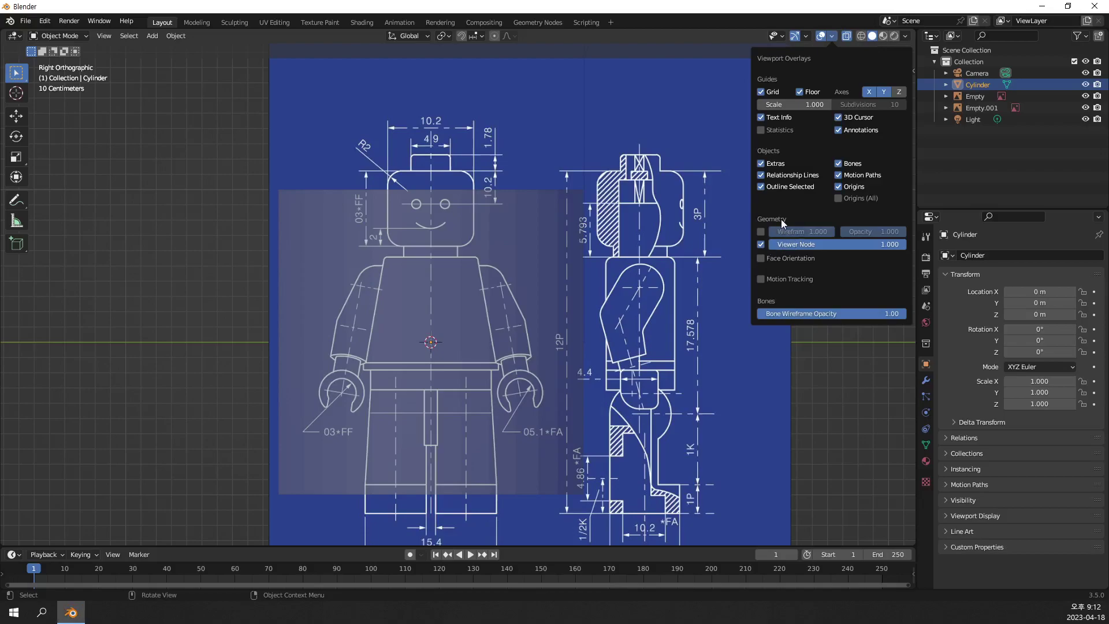
left_click(762, 230)
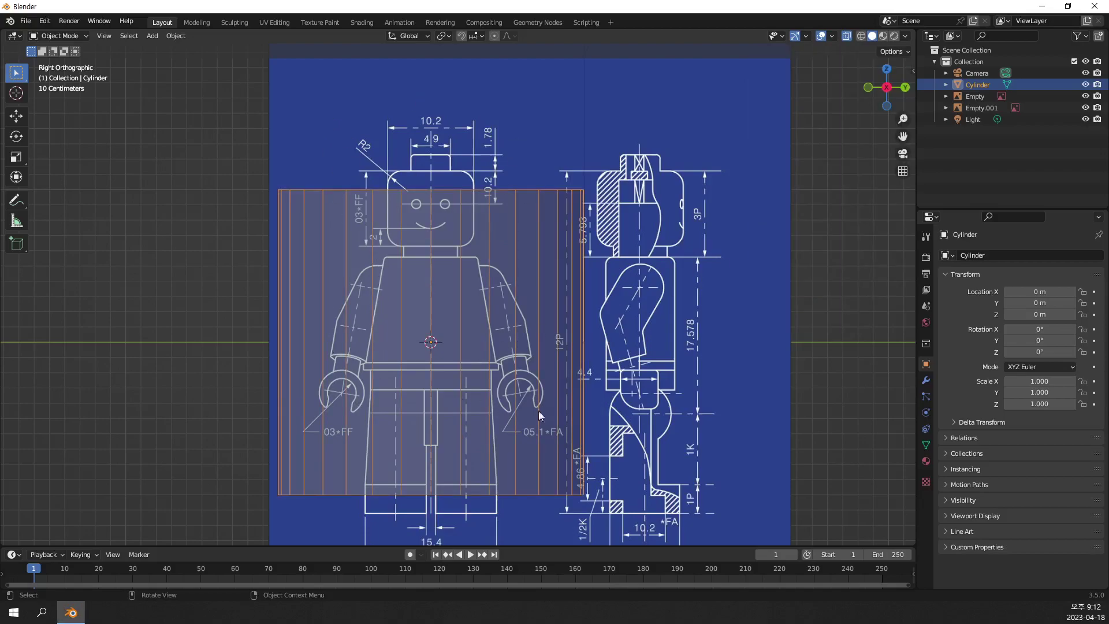
left_click(819, 248)
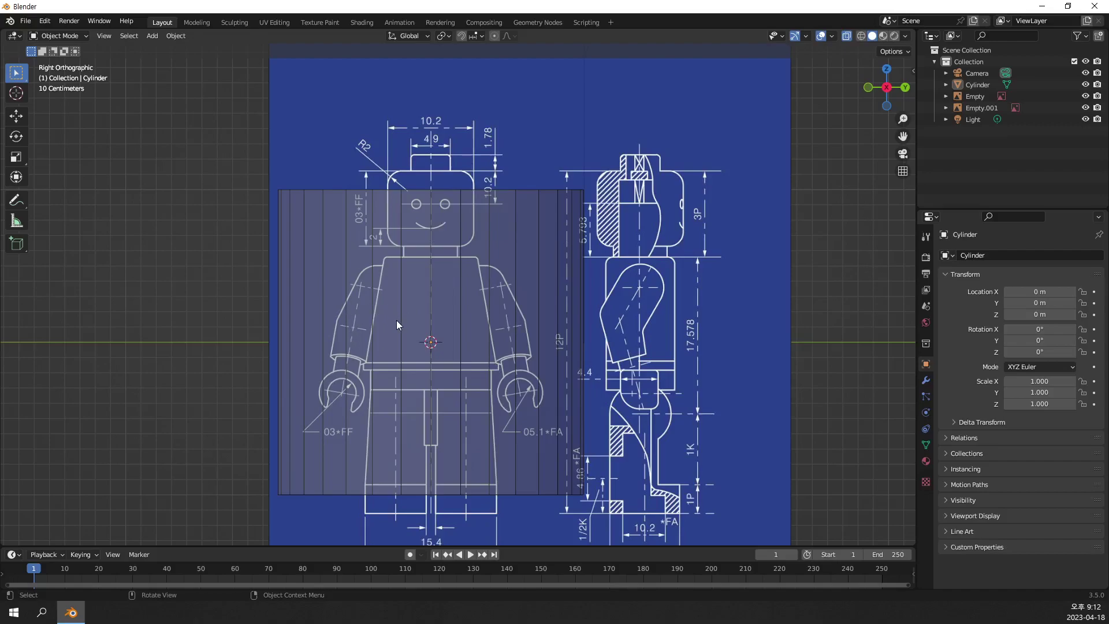
left_click(490, 350)
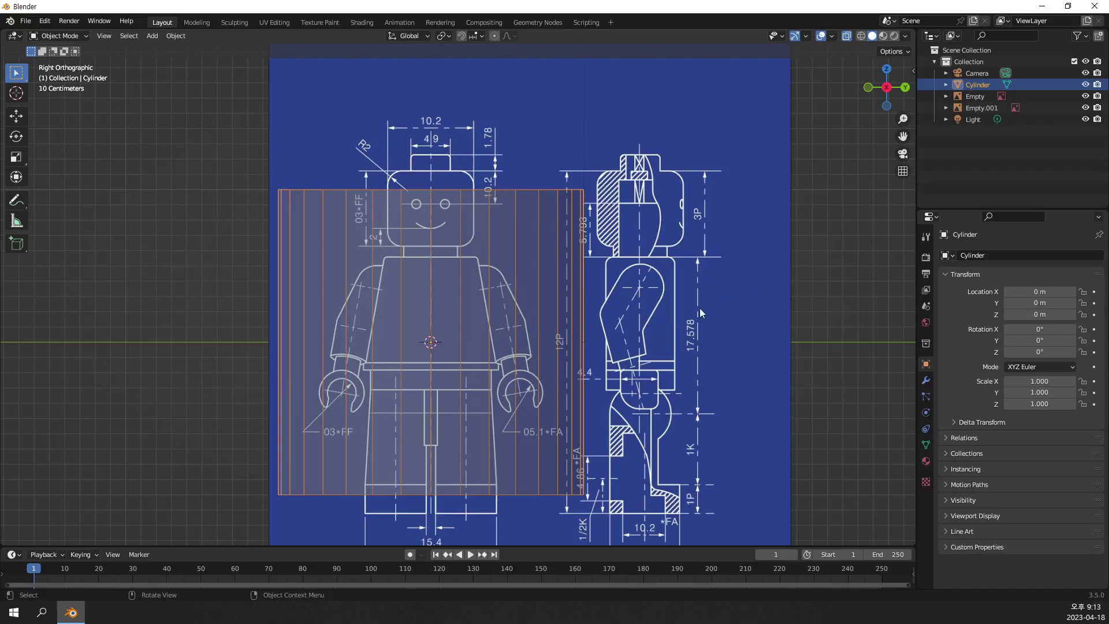
Lift the cylinder along Z to 0.87077 m onto the blueprint head.
key("g")
key("z")
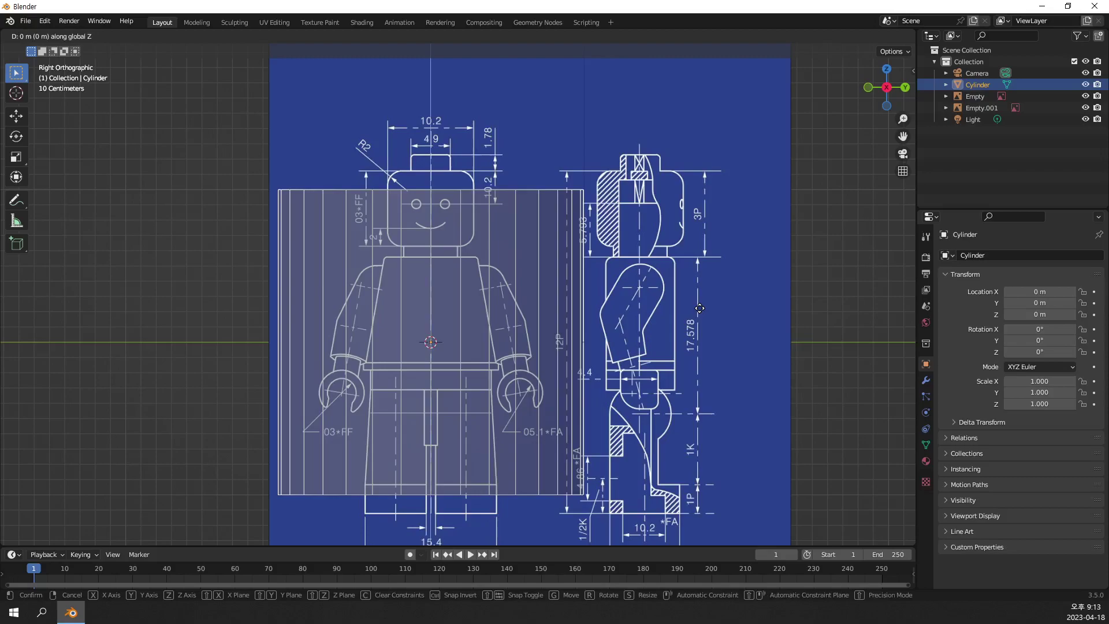
left_click(687, 180)
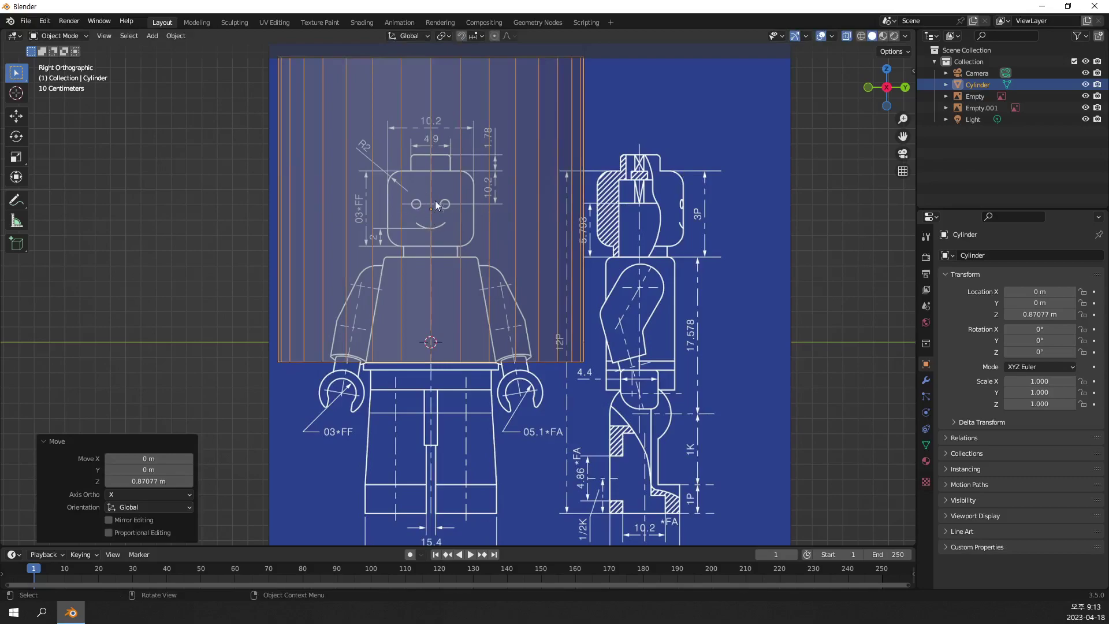
scroll(421, 200, "up", 1)
scroll(451, 231, "up", 1)
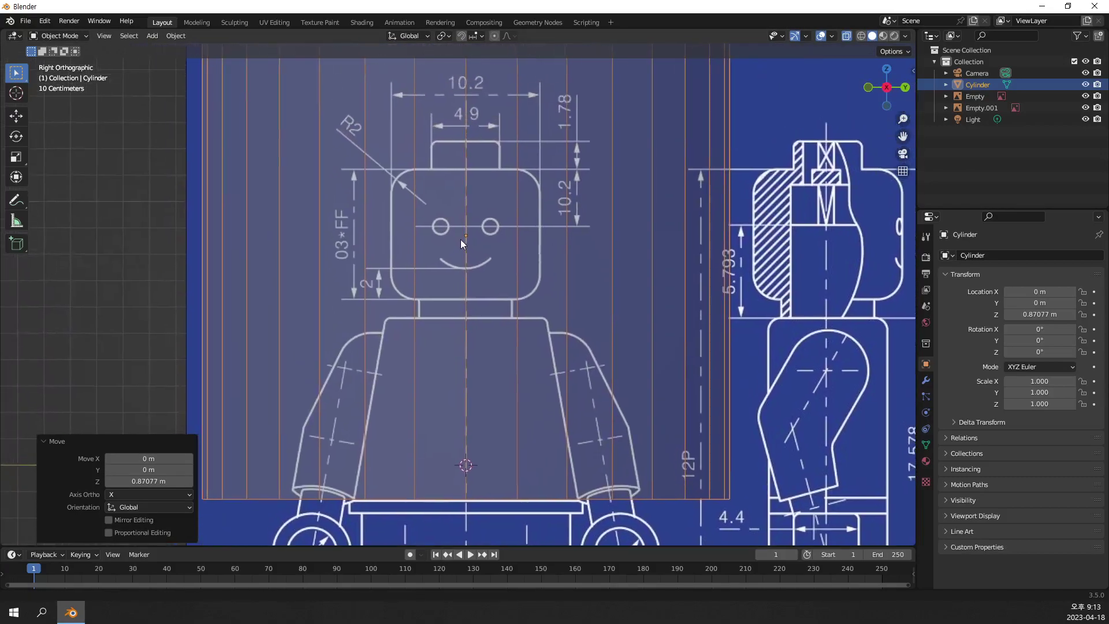
scroll(468, 251, "up", 1)
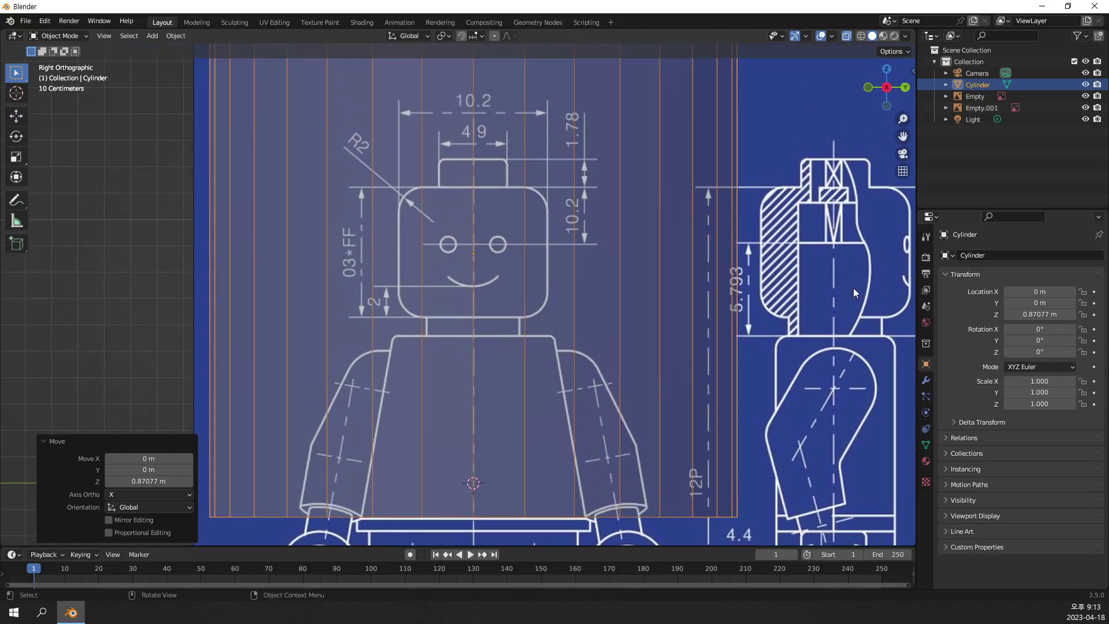
Scale the cylinder down uniformly to roughly the blueprint head's size.
key("s")
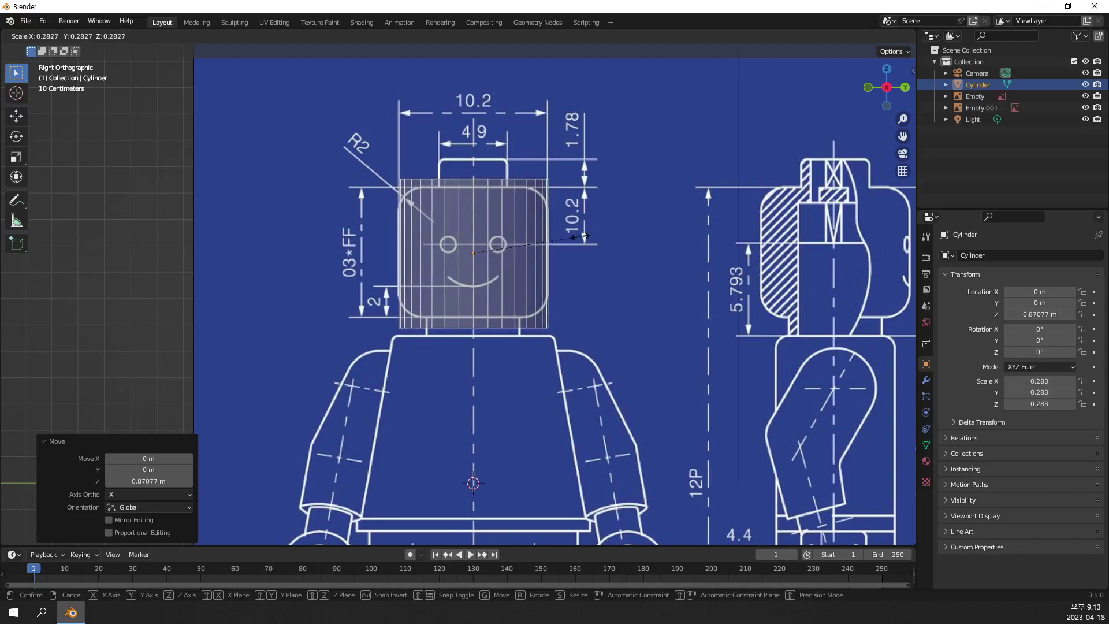
left_click(583, 238)
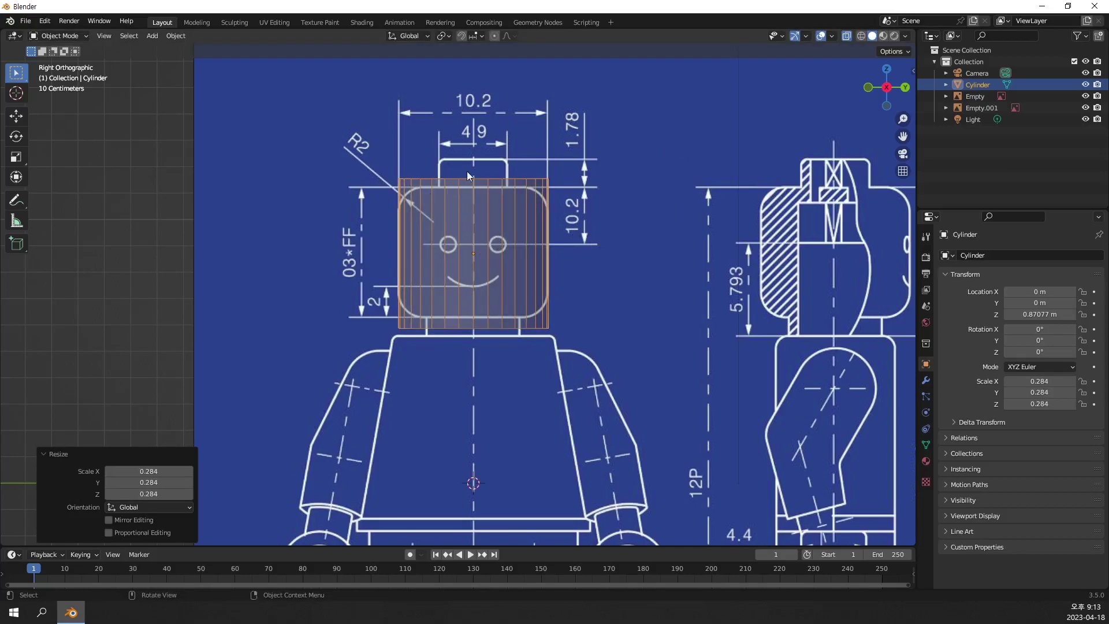
scroll(467, 171, "up", 5)
middle_click_drag(594, 182, 588, 267, "shift")
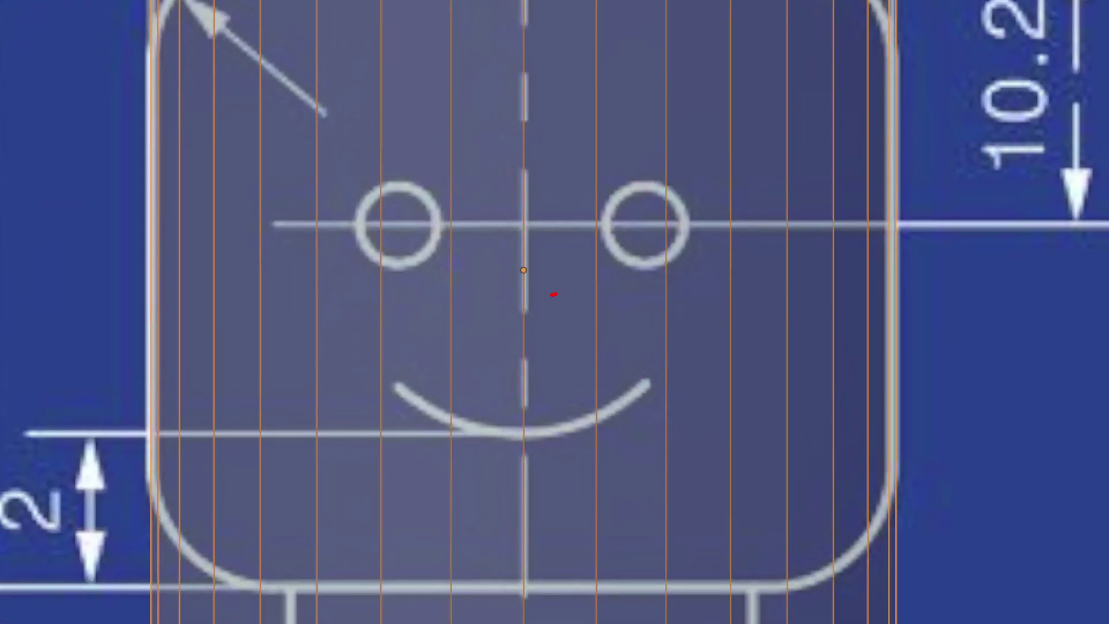
mouse_move(554, 295)
left_mouse_down()
mouse_move(537, 239)
mouse_move(557, 293)
left_mouse_up()
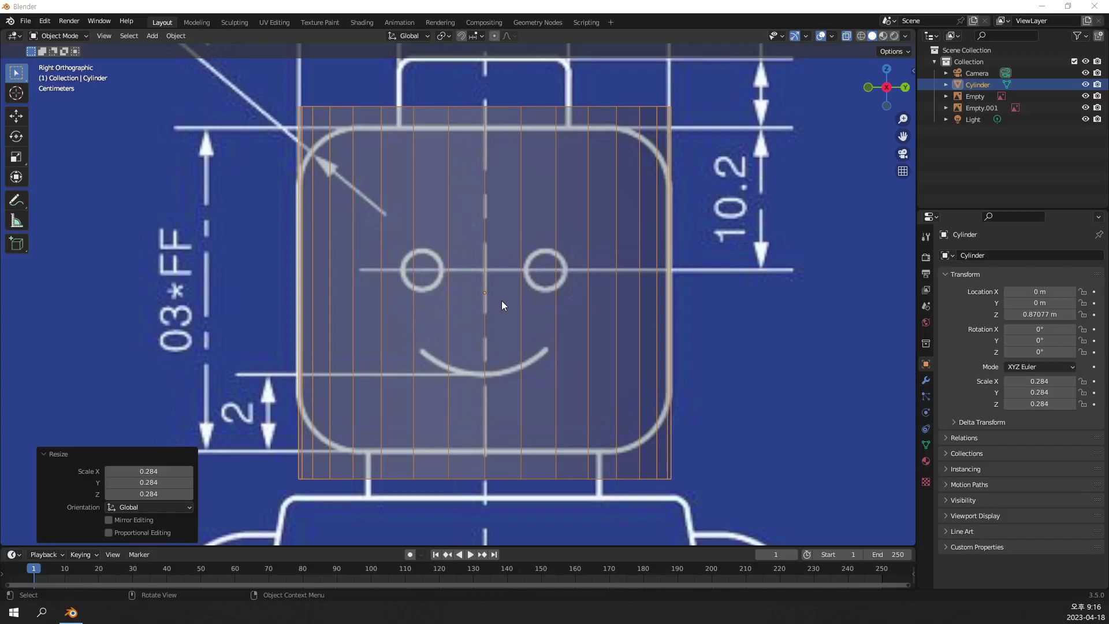
left_click(501, 304)
left_click(484, 296)
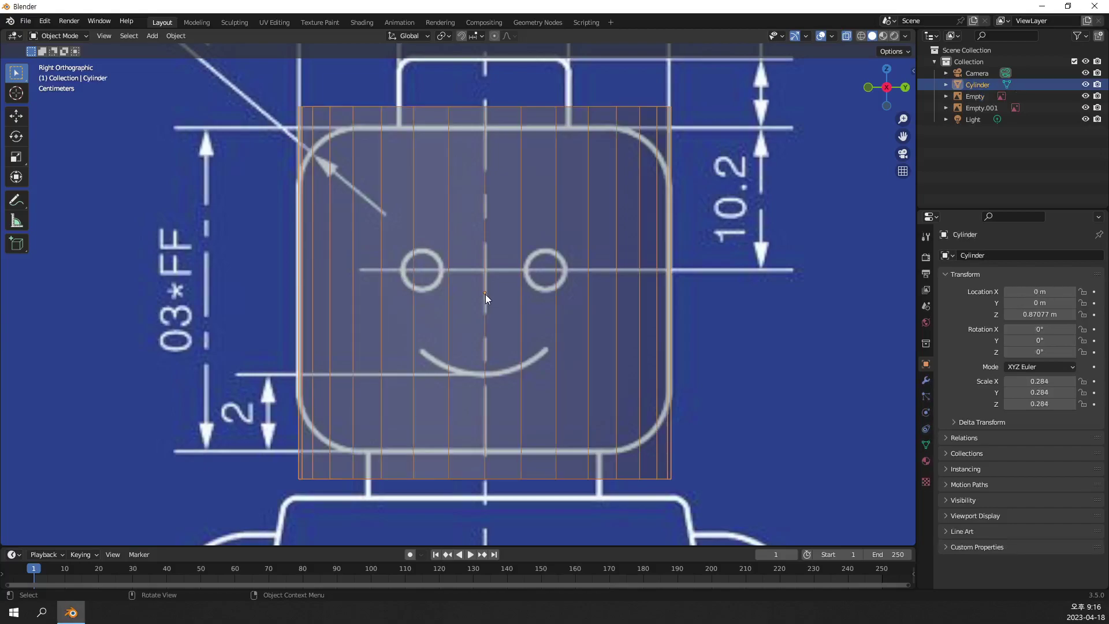
Refine the cylinder's uniform scale to 0.282 to fit the head outline.
key("s")
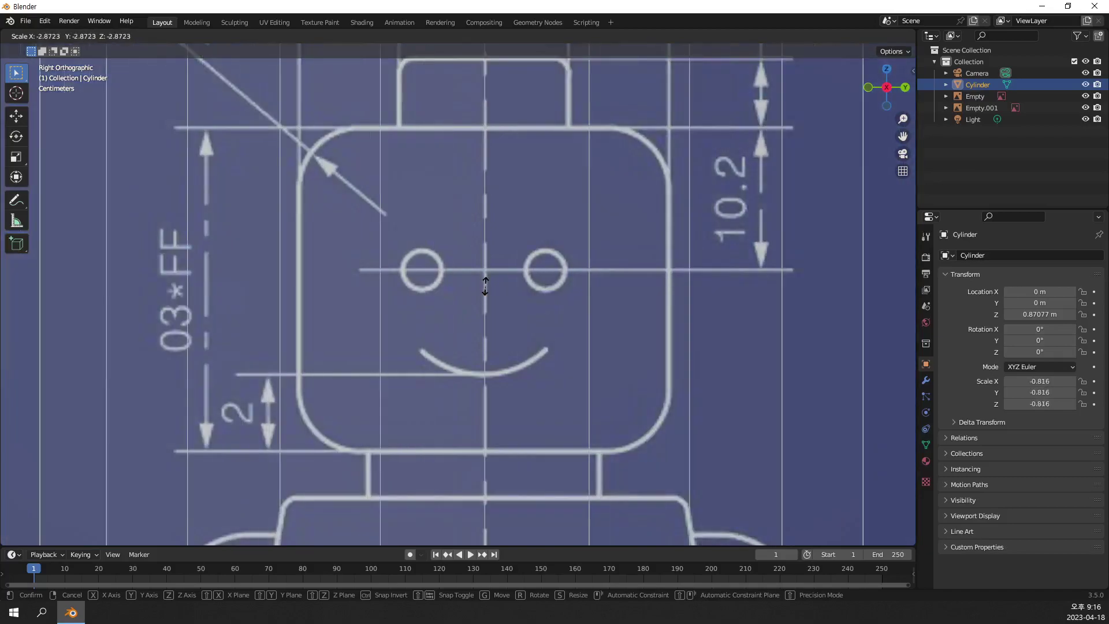
key("Escape")
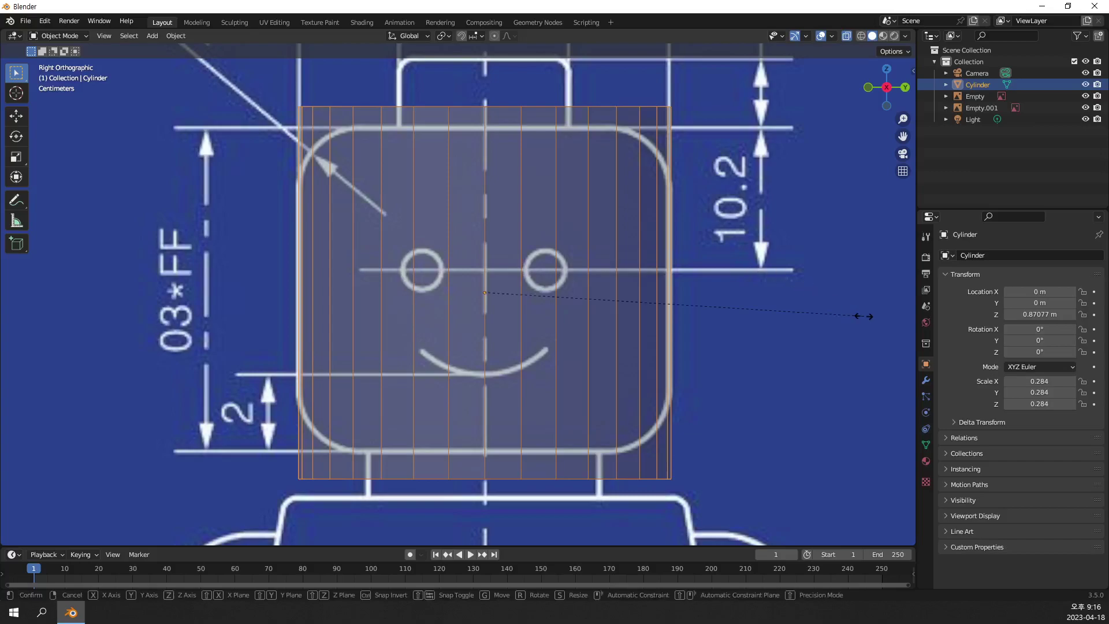
key("s")
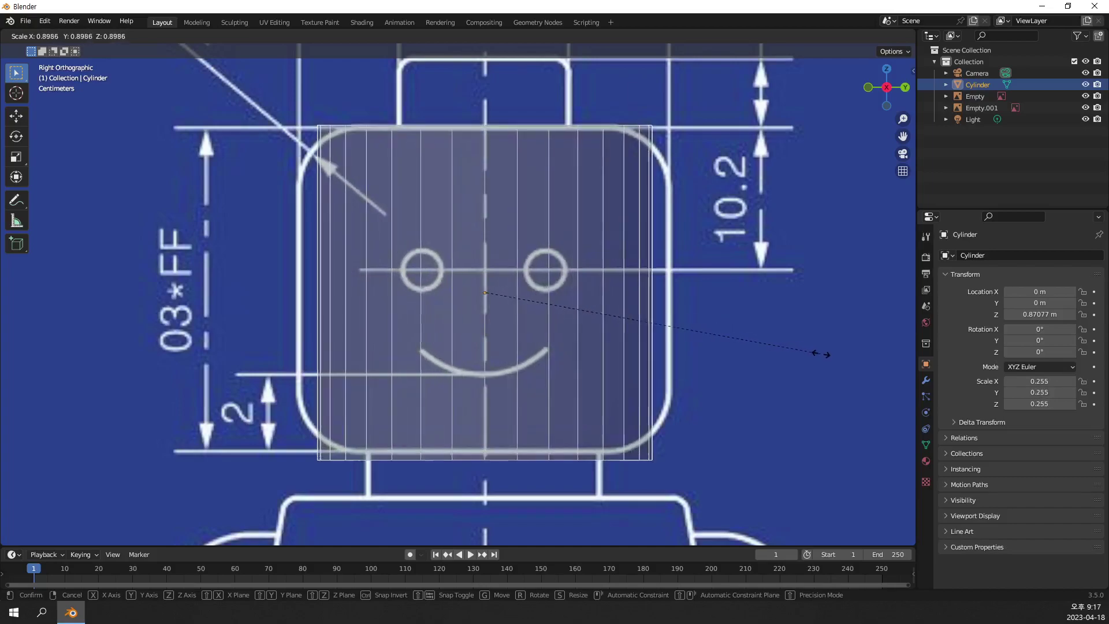
left_click(856, 368)
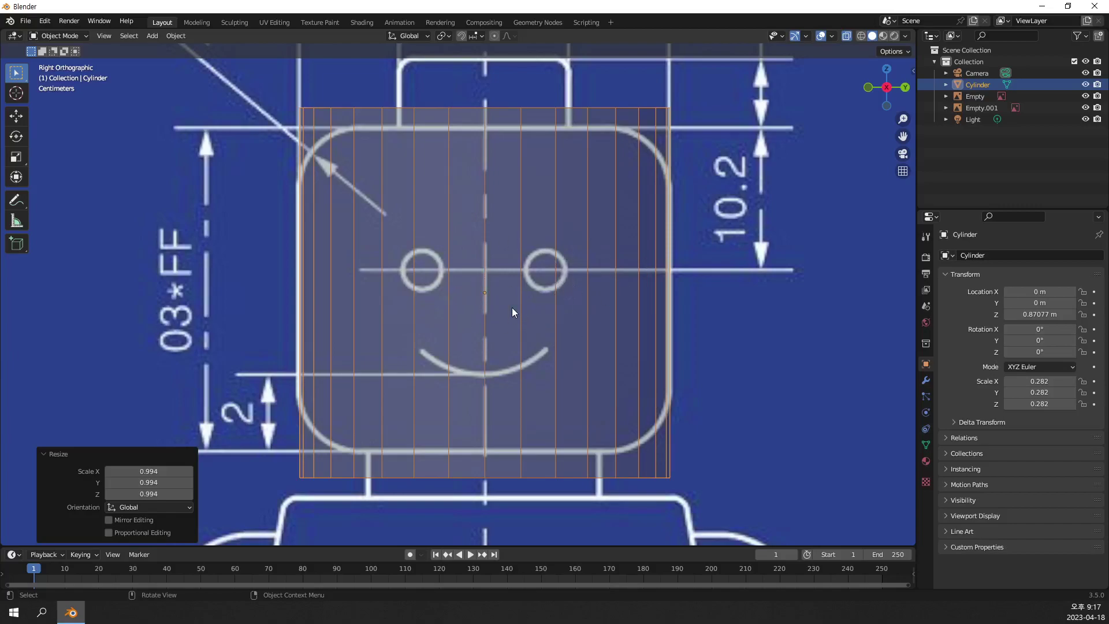
key("s")
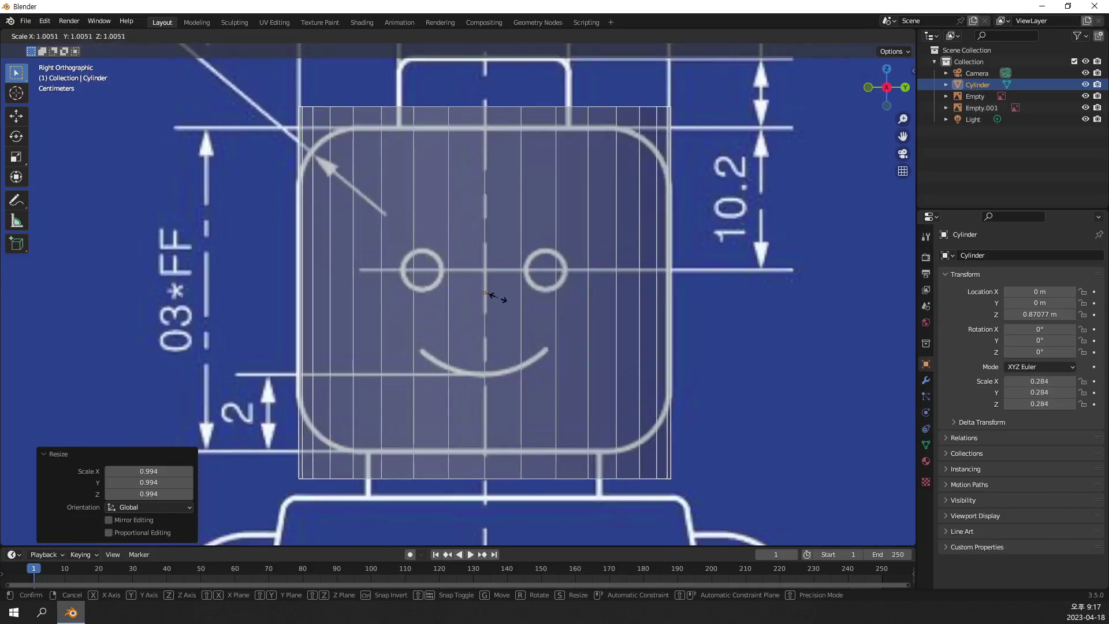
left_click(500, 299)
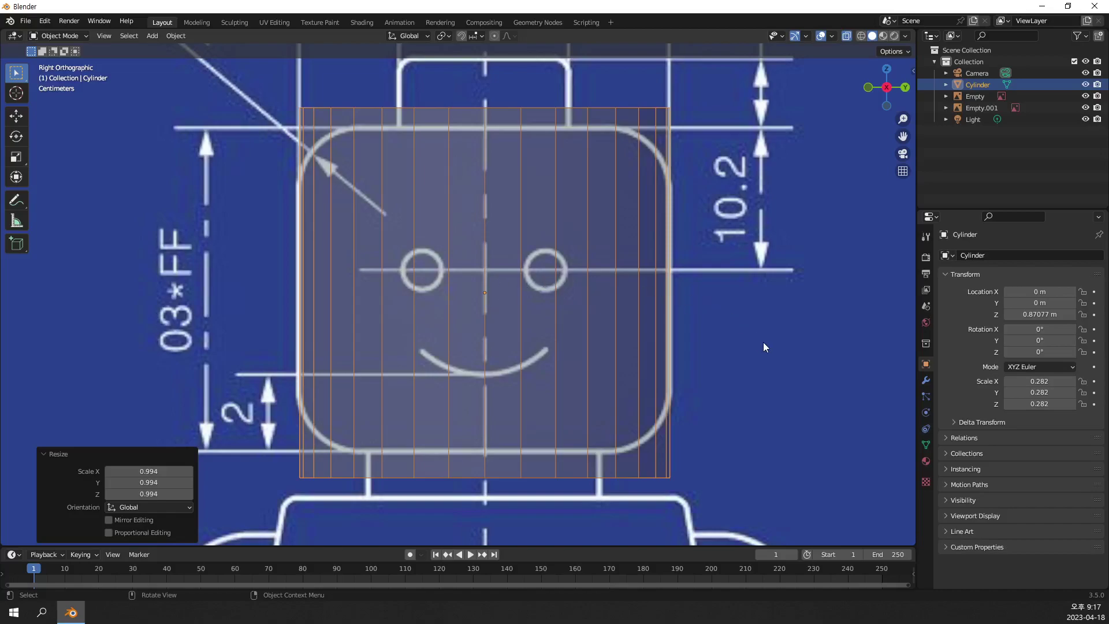
key("s")
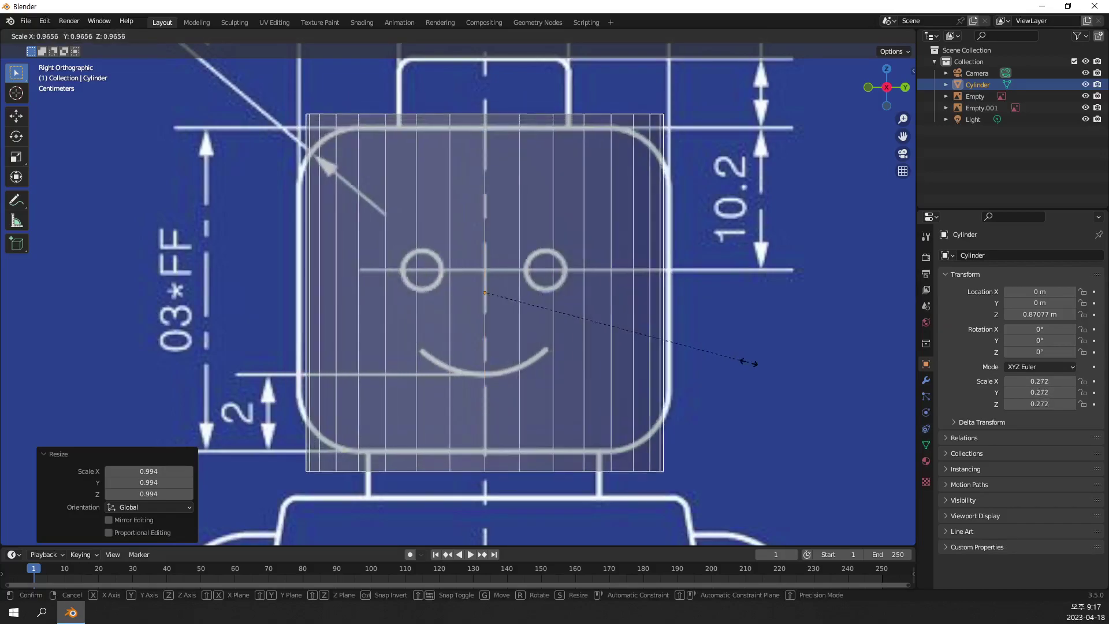
right_click(636, 307)
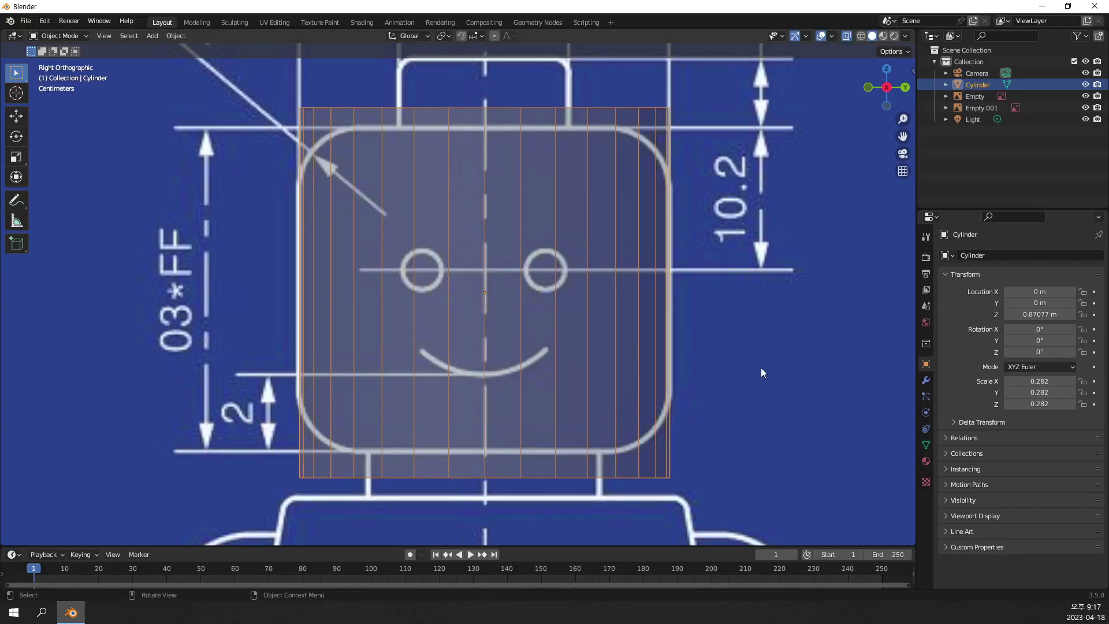
key("r")
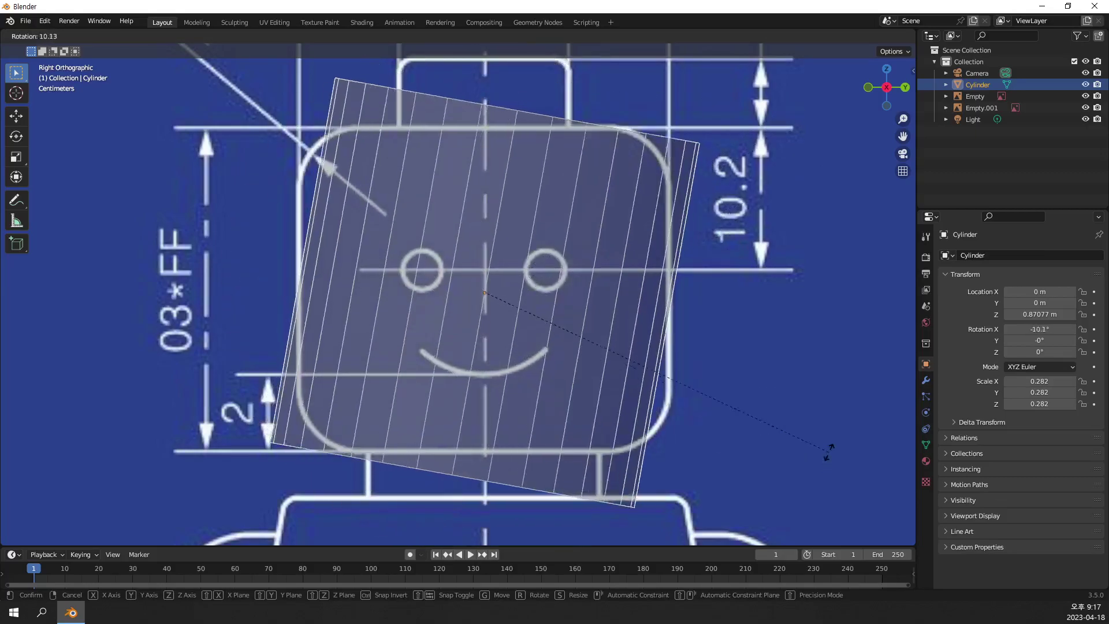
Undo a test rotation, flatten the cylinder to Z scale 0.247, and raise it to Z 0.87605 m.
left_click(809, 235)
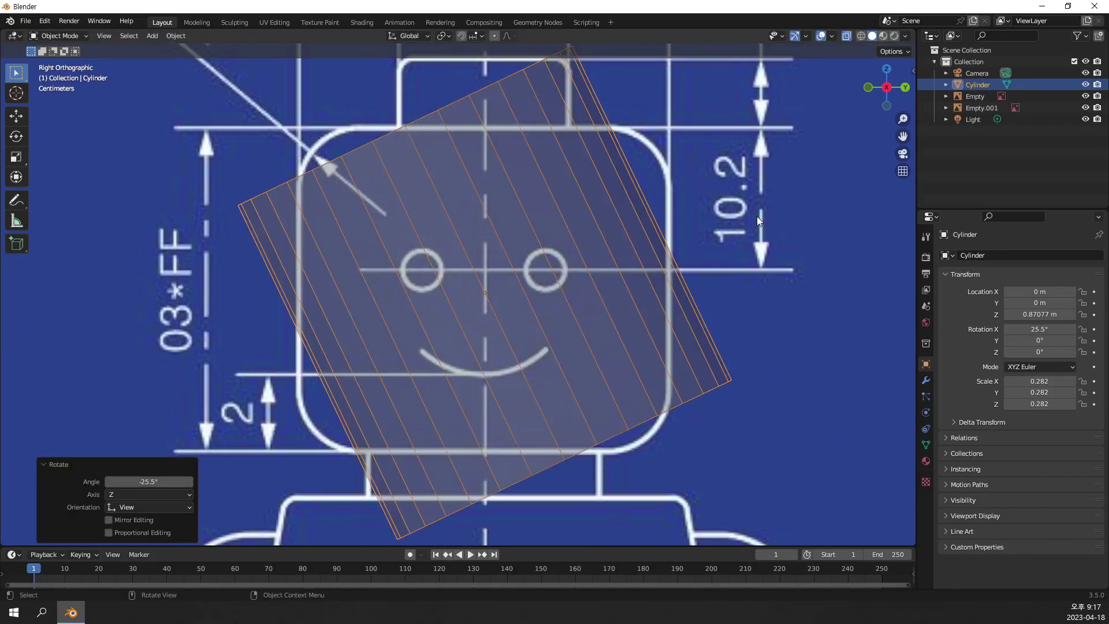
key("ctrl+z")
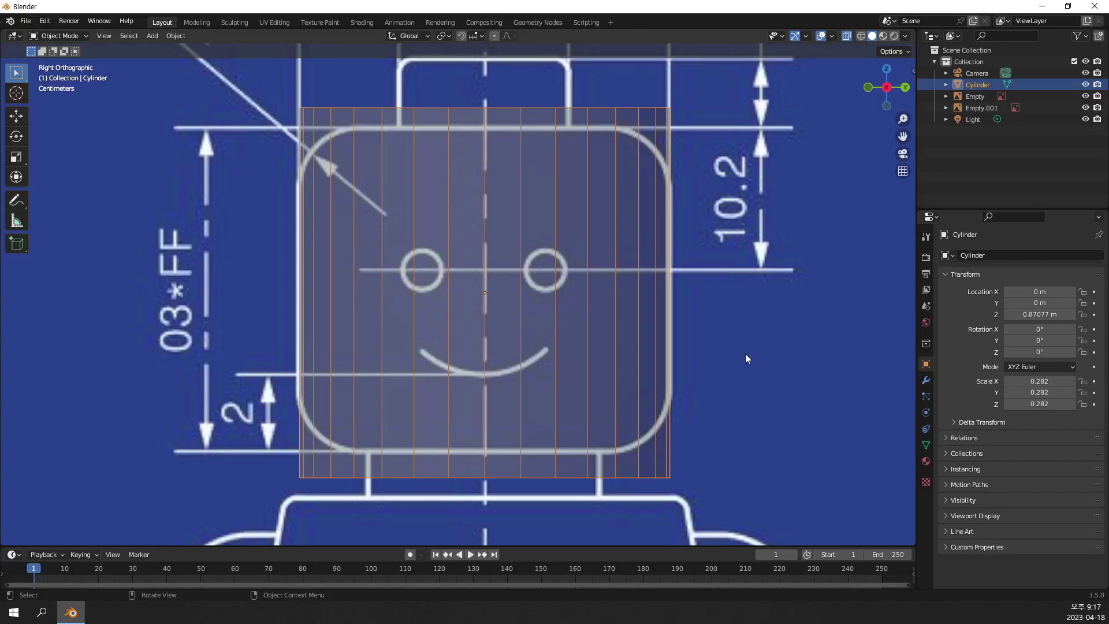
key("s")
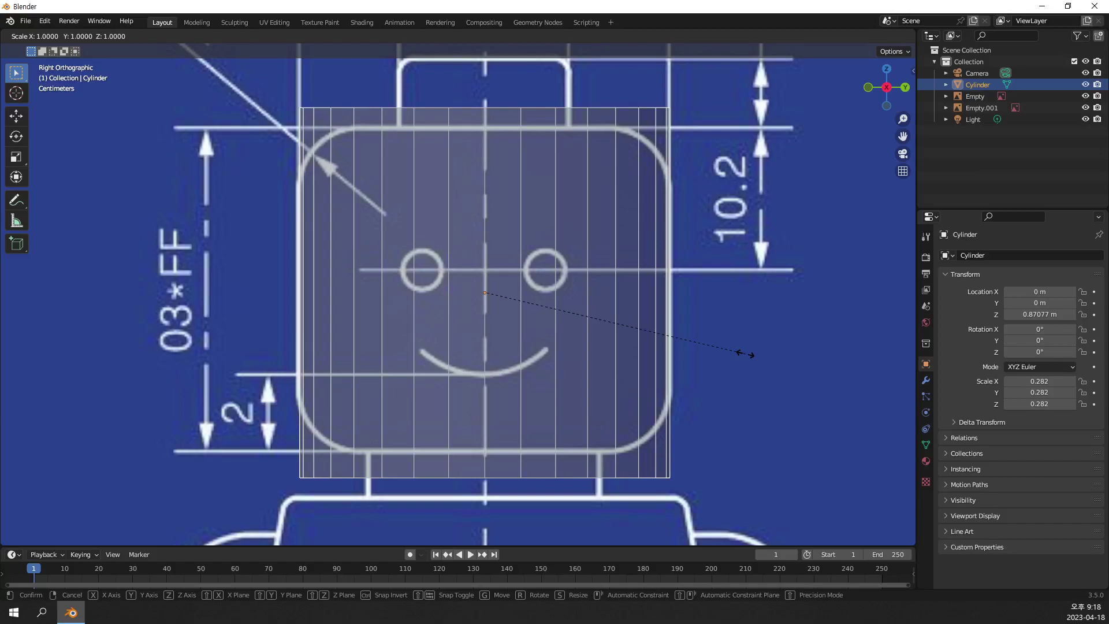
key("z")
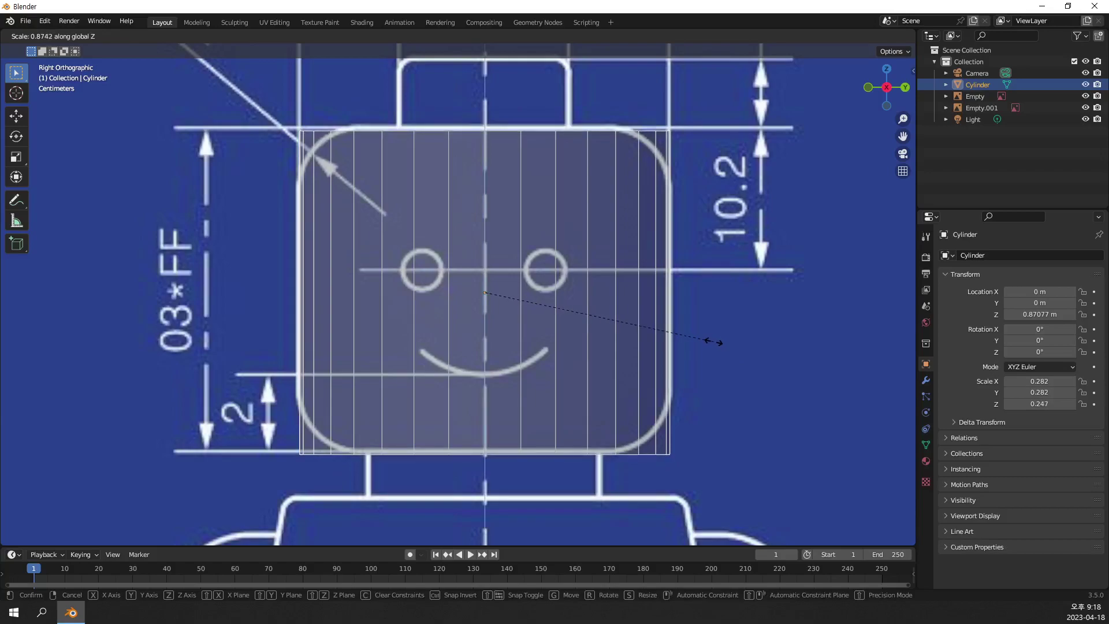
left_click(714, 342)
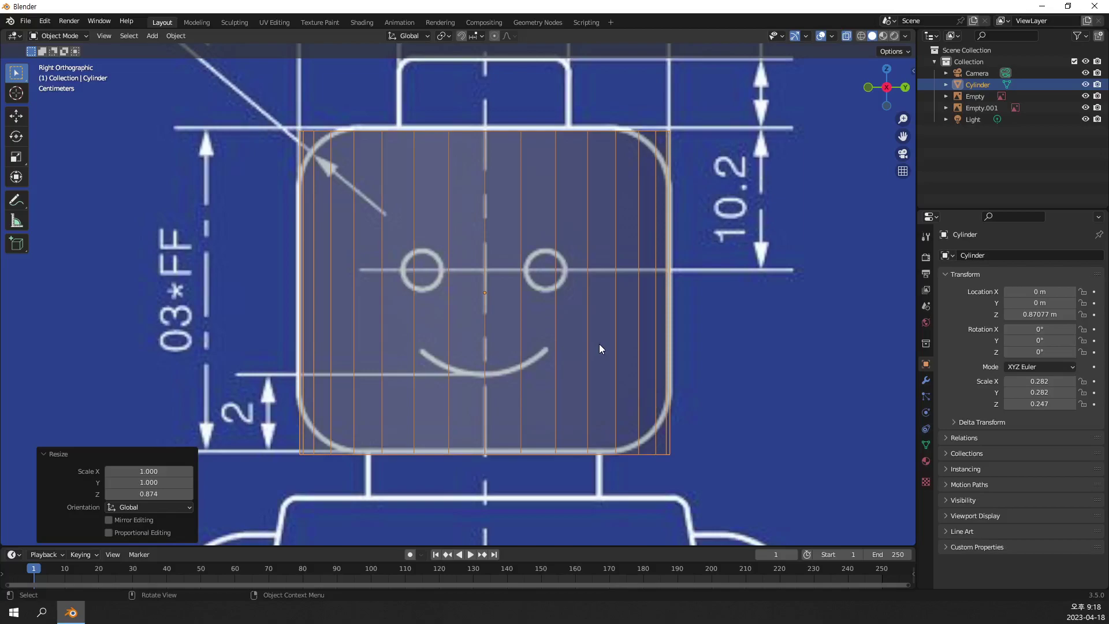
key("g")
key("z")
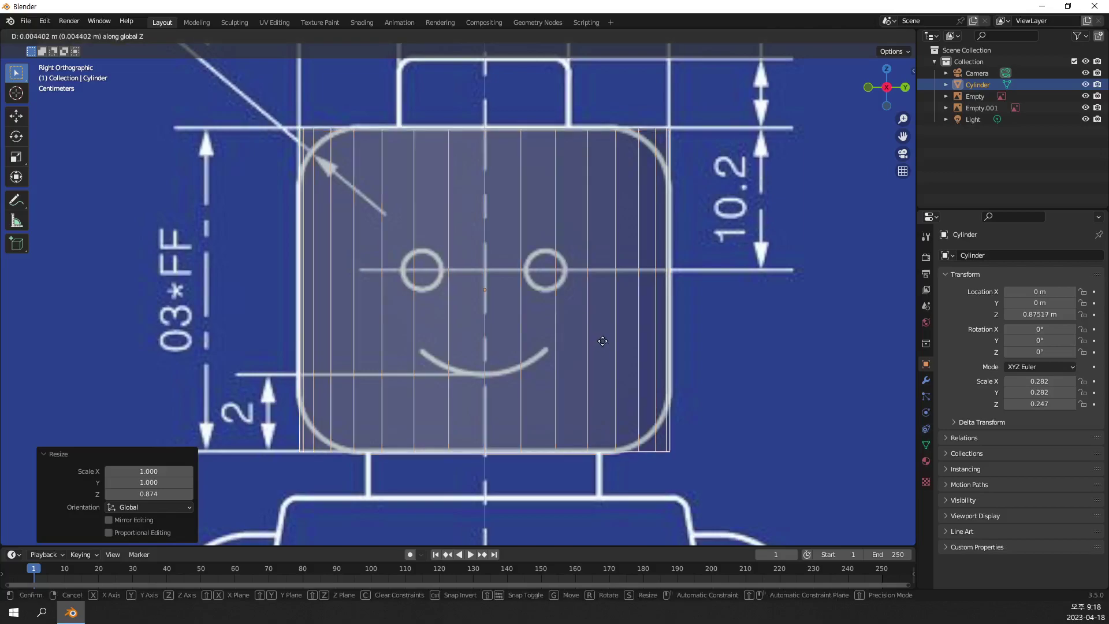
left_click(602, 340)
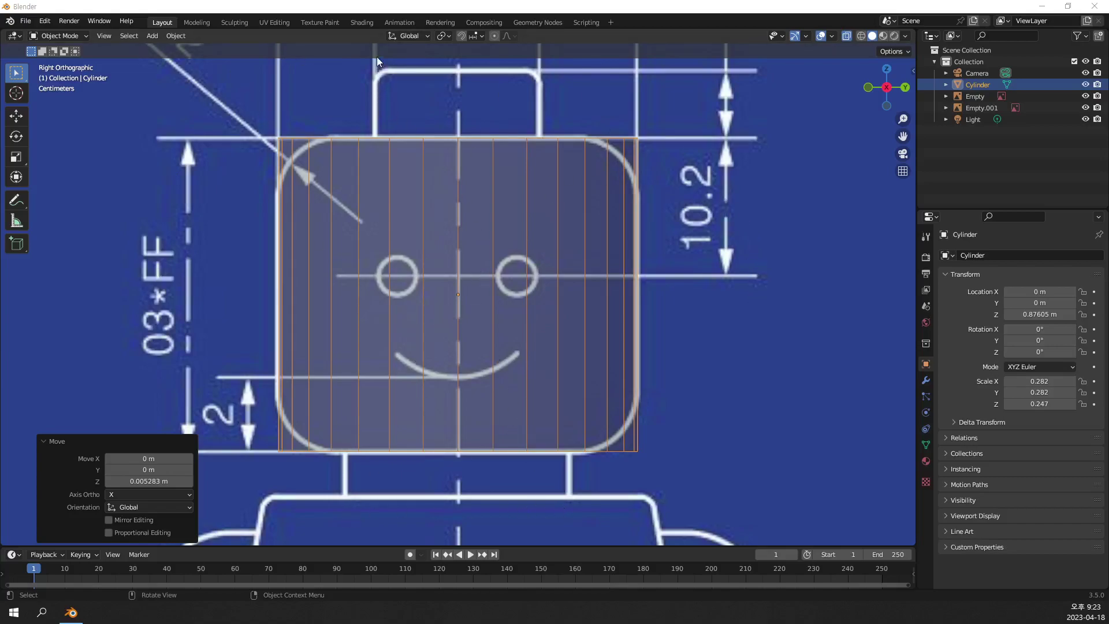
Duplicate the head cylinder and raise the copy along Z to 1.1448 m.
mouse_move(573, 221)
middle_mouse_down()
mouse_move(478, 223)
mouse_move(470, 272)
middle_mouse_up()
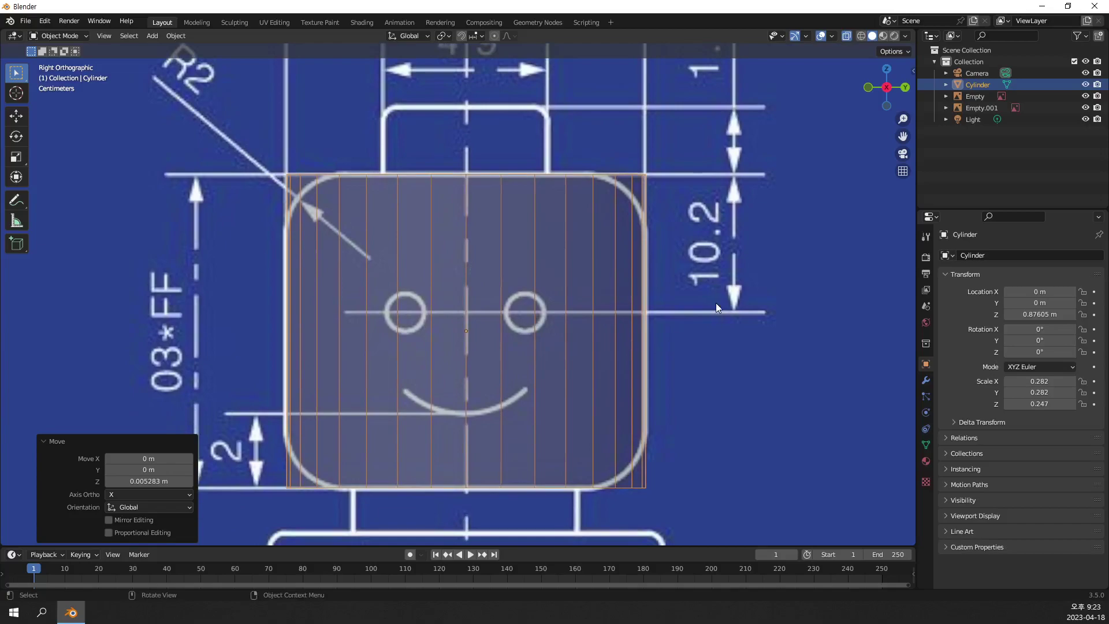
key("shift+d")
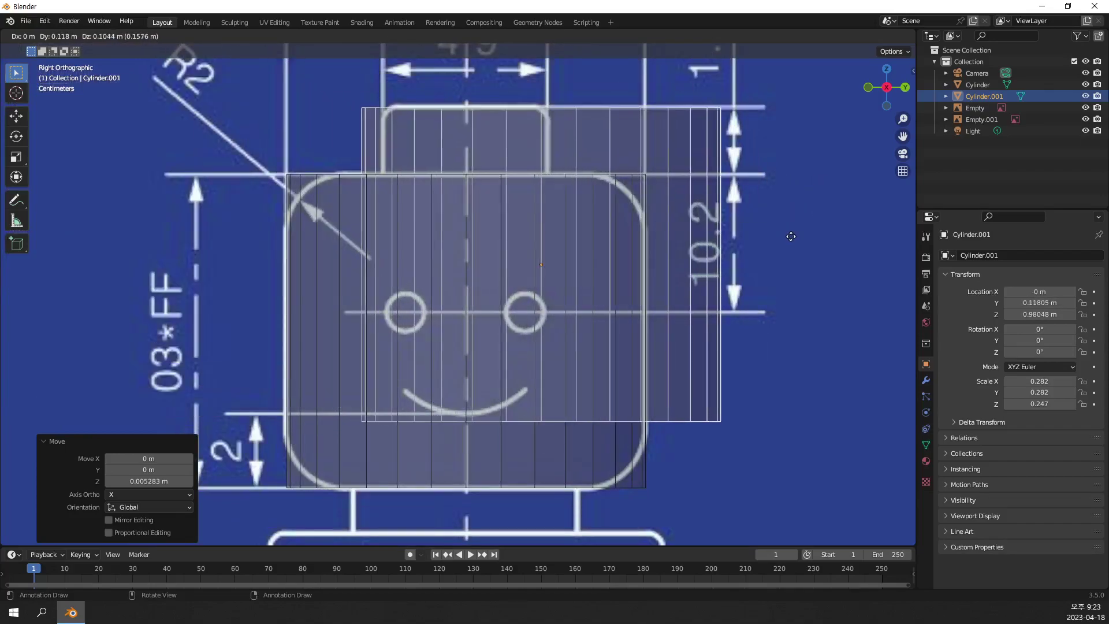
key("Escape")
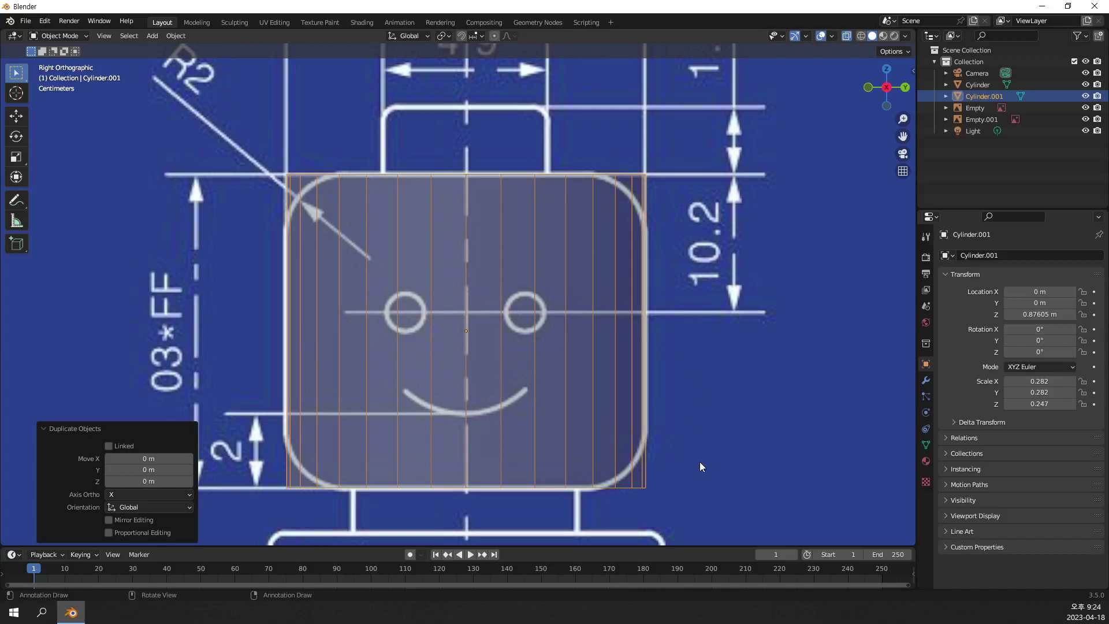
key("g")
key("z")
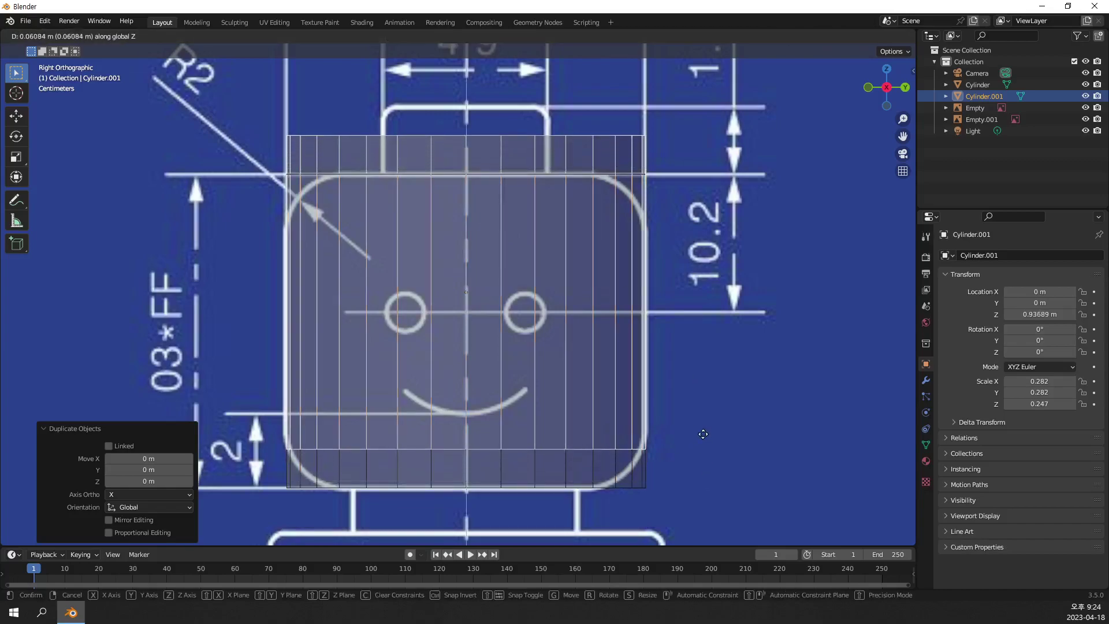
left_click(689, 311)
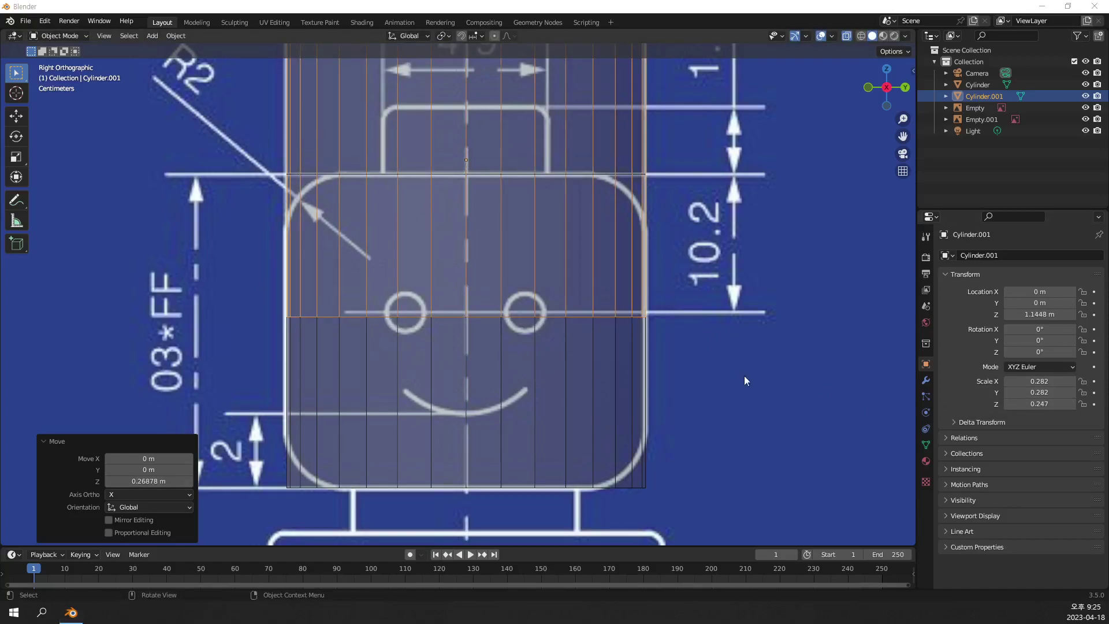
Shrink Cylinder.001 to the blueprint stud's size, 0.132/0.132/0.116.
left_click(717, 371)
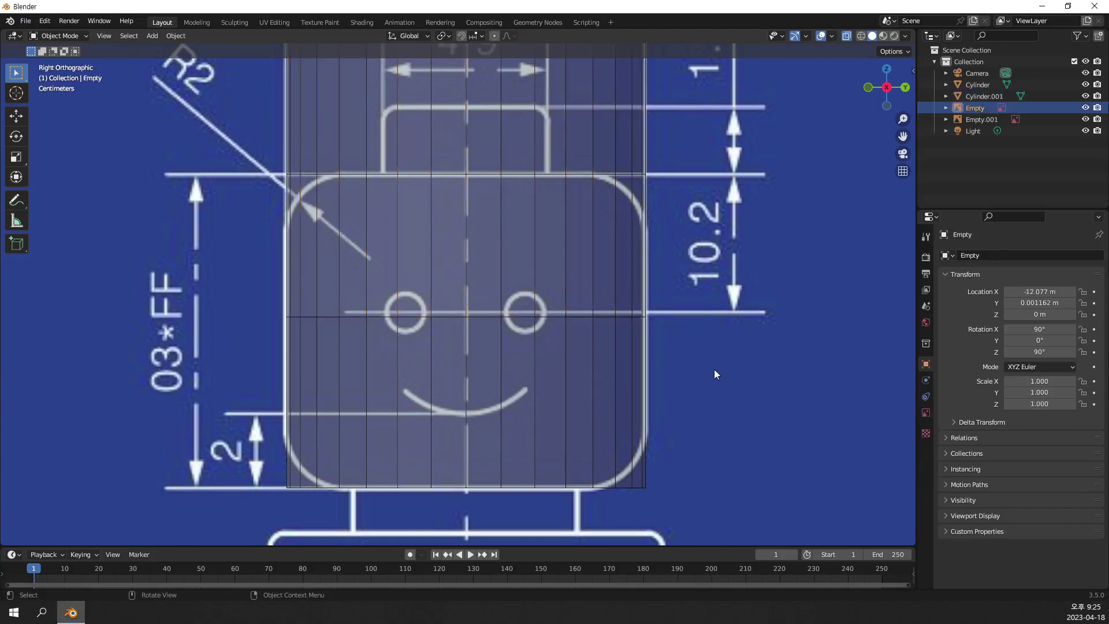
left_click(547, 231)
left_click(570, 130)
key("s")
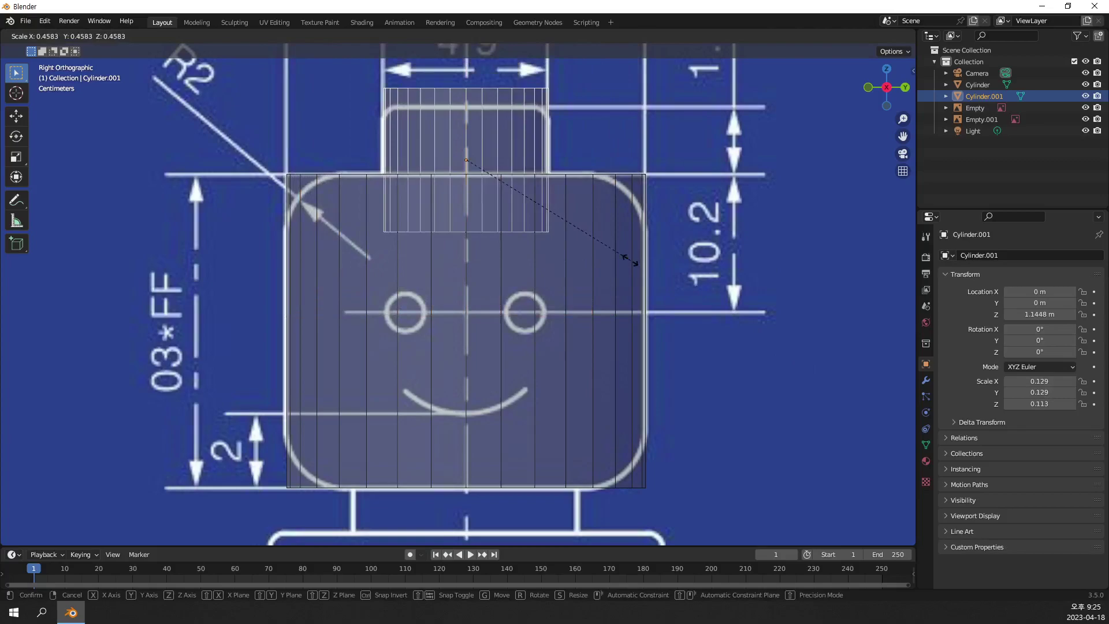
left_click(632, 267)
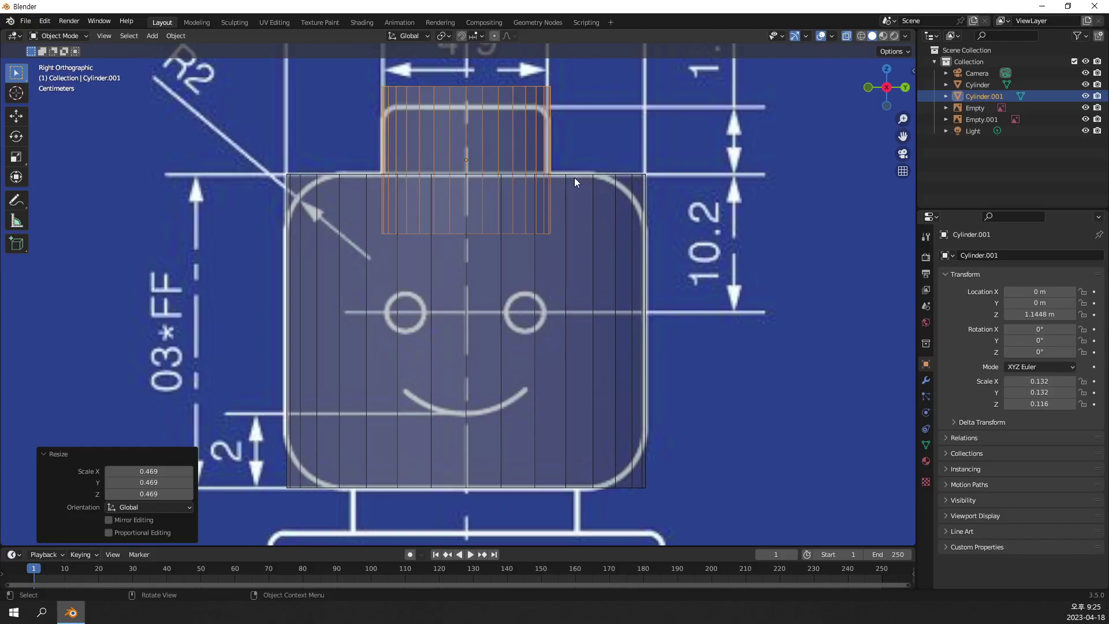
mouse_move(460, 199)
middle_mouse_down()
mouse_move(490, 208)
mouse_move(487, 289)
middle_mouse_up()
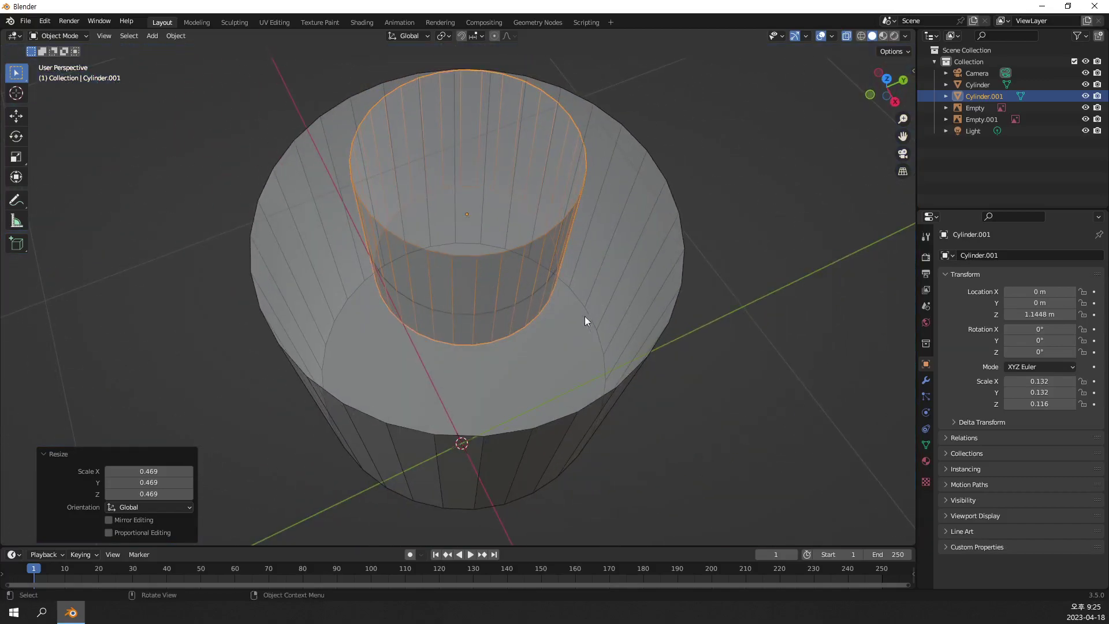
Orbit to a side view over the blueprint and select the stud cylinder.
mouse_move(317, 214)
middle_mouse_down()
mouse_move(604, 319)
mouse_move(625, 179)
middle_mouse_up()
left_click(625, 179)
mouse_move(517, 261)
middle_mouse_down()
mouse_move(597, 269)
mouse_move(631, 222)
mouse_move(629, 204)
middle_mouse_up()
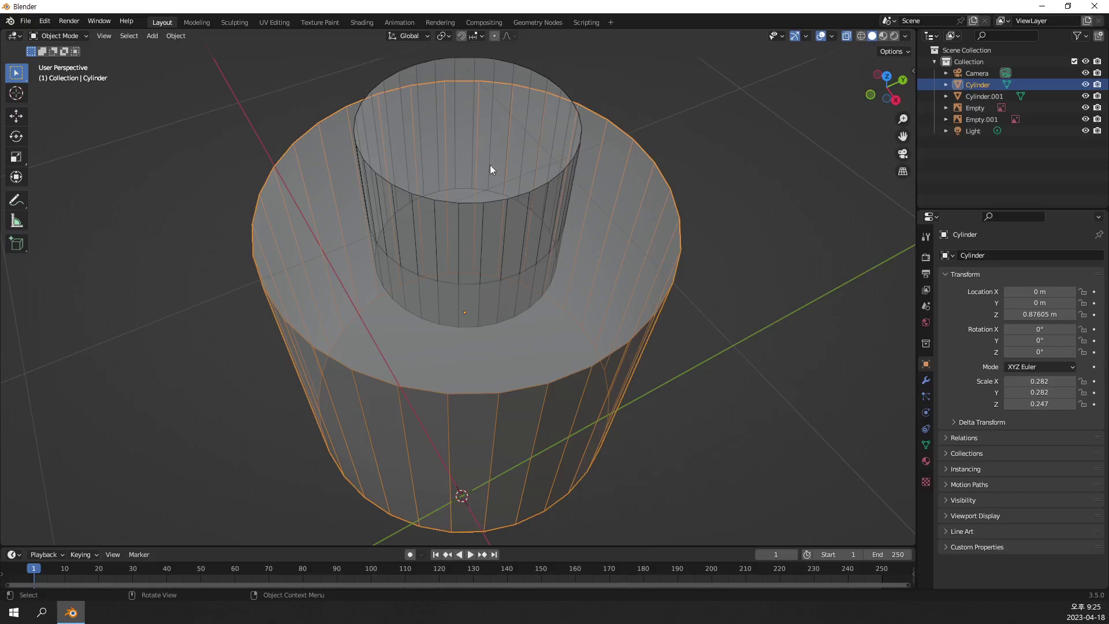
left_click(512, 203)
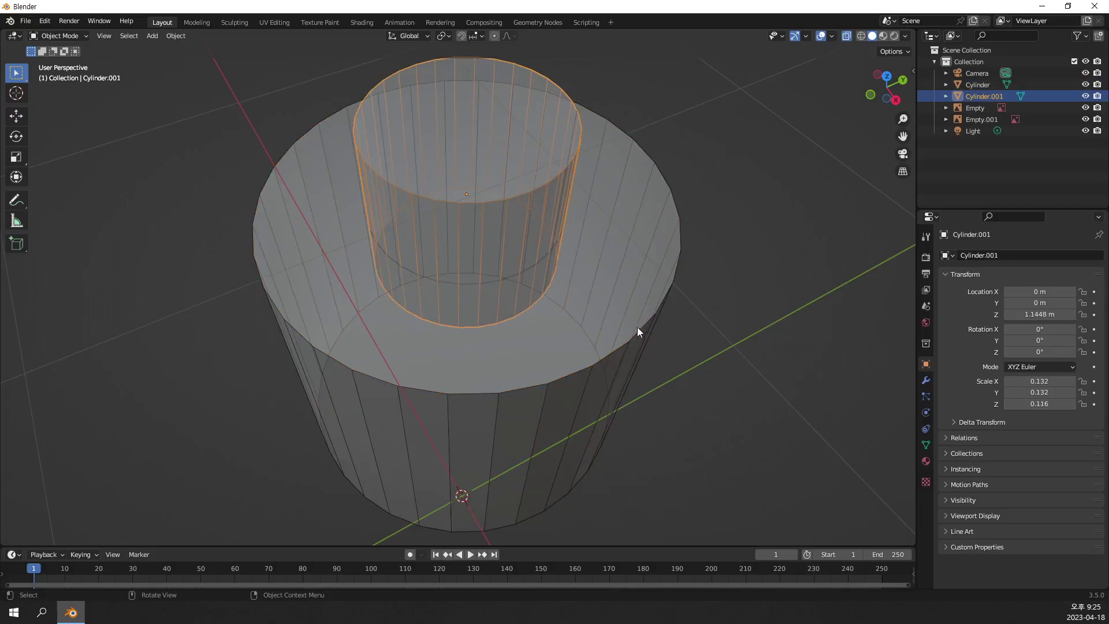
mouse_move(636, 327)
middle_mouse_down()
mouse_move(540, 310)
mouse_move(563, 267)
mouse_move(574, 272)
mouse_move(545, 259)
mouse_move(470, 273)
mouse_move(455, 266)
mouse_move(520, 249)
mouse_move(565, 317)
middle_mouse_up()
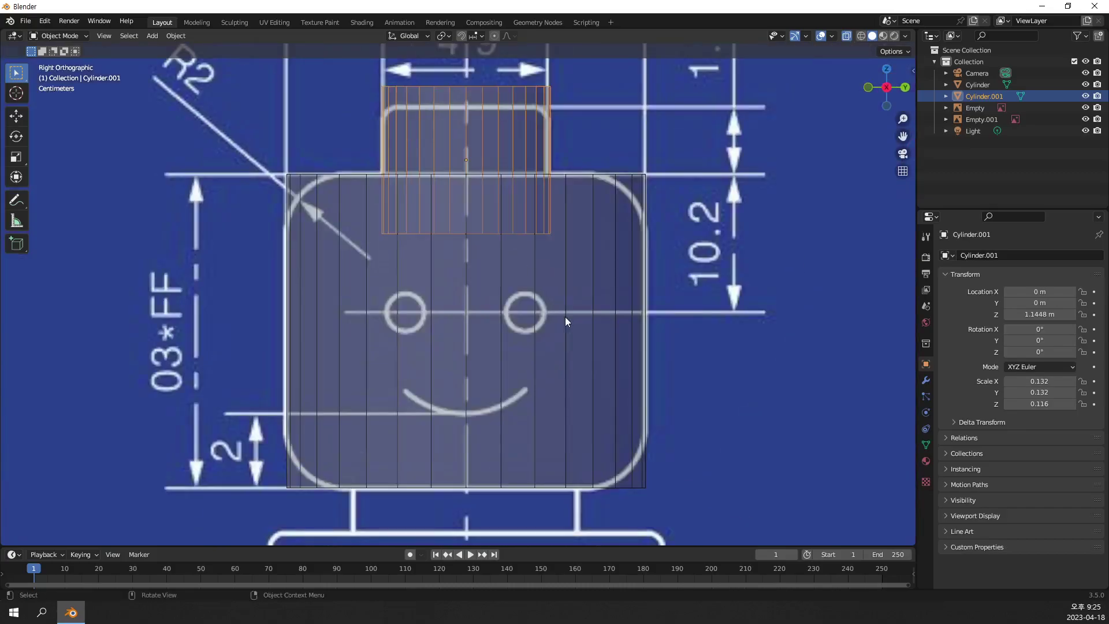
left_click(456, 173)
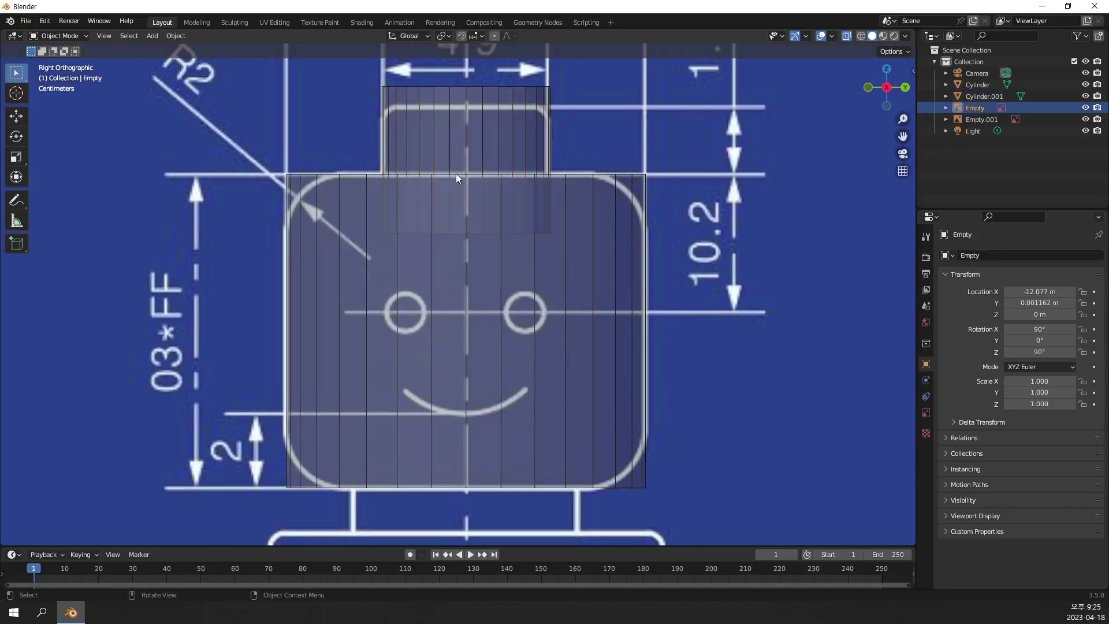
left_click(466, 143)
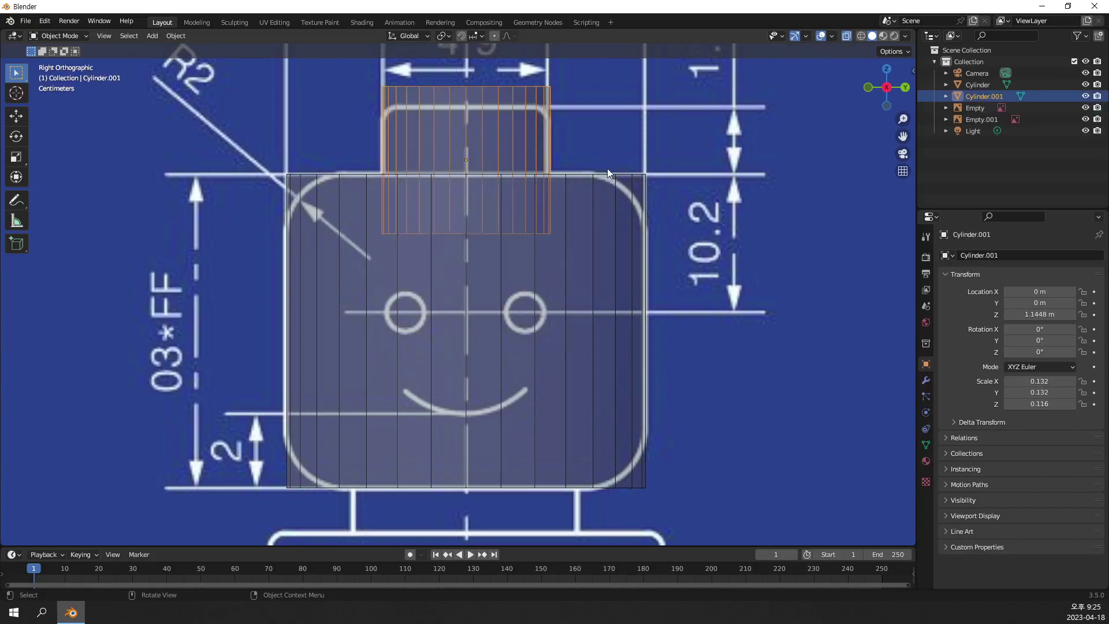
Lower the stud cylinder along Z to 1.1121 m onto the blueprint stud, then duplicate it.
key("g")
key("z")
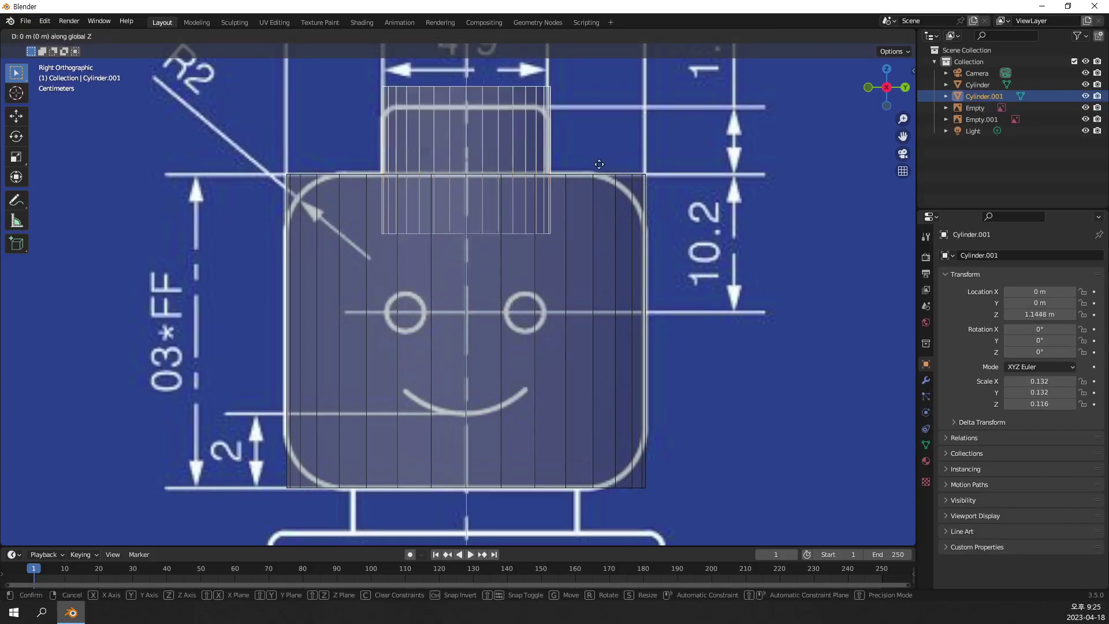
left_click(605, 194)
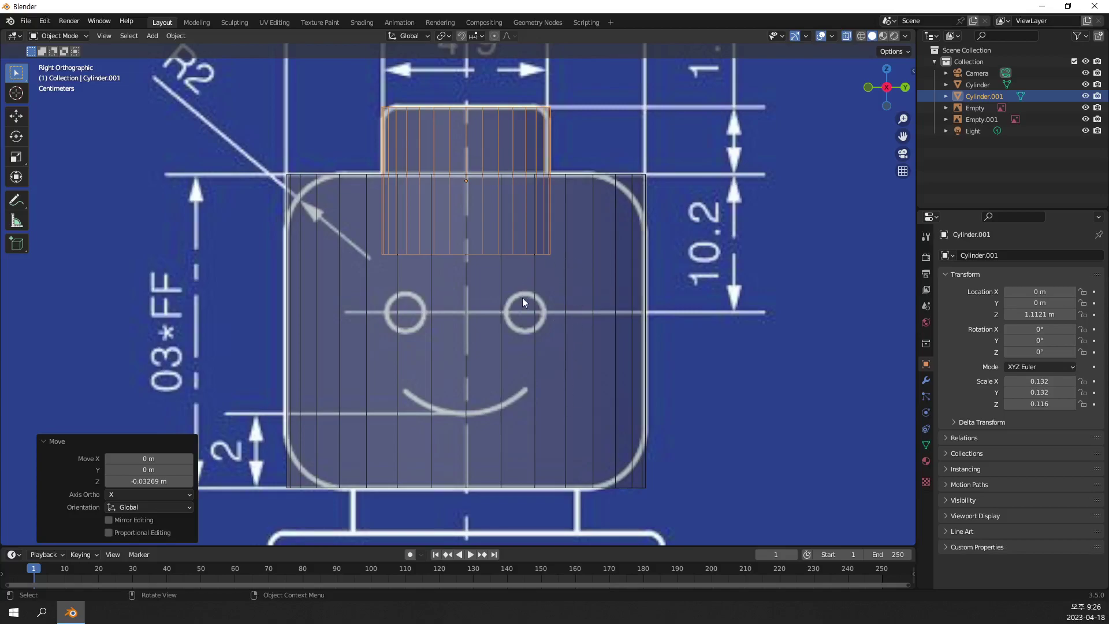
key("shift+d")
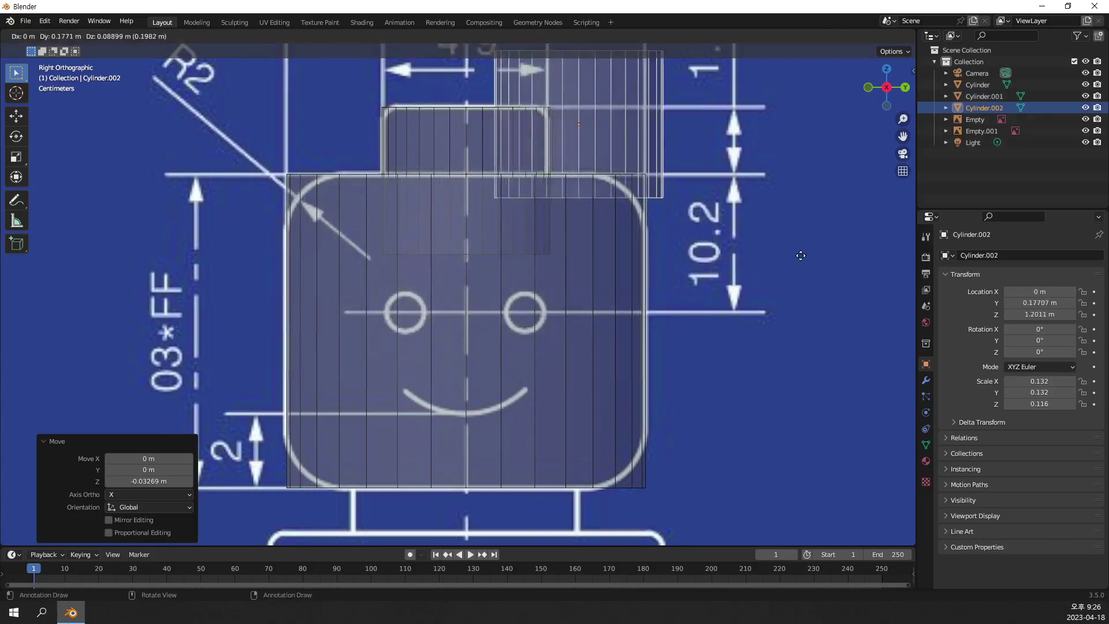
Drop the duplicate Cylinder.002 straight down to the blueprint's neck position.
key("Escape")
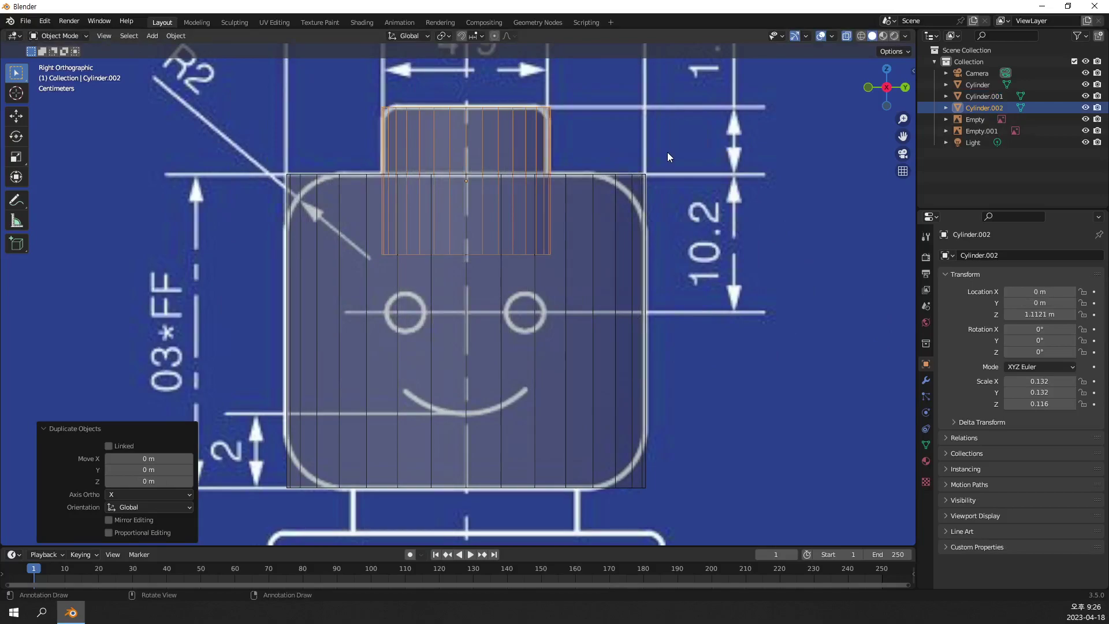
key("g")
key("z")
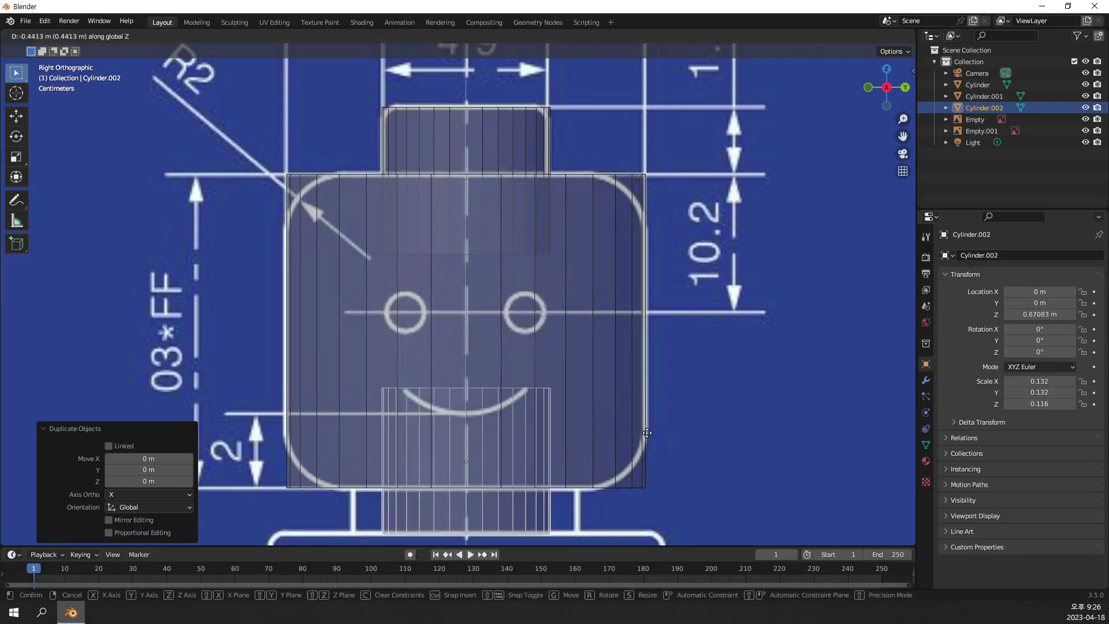
left_click(648, 431)
middle_click_drag(559, 443, 592, 310, "shift")
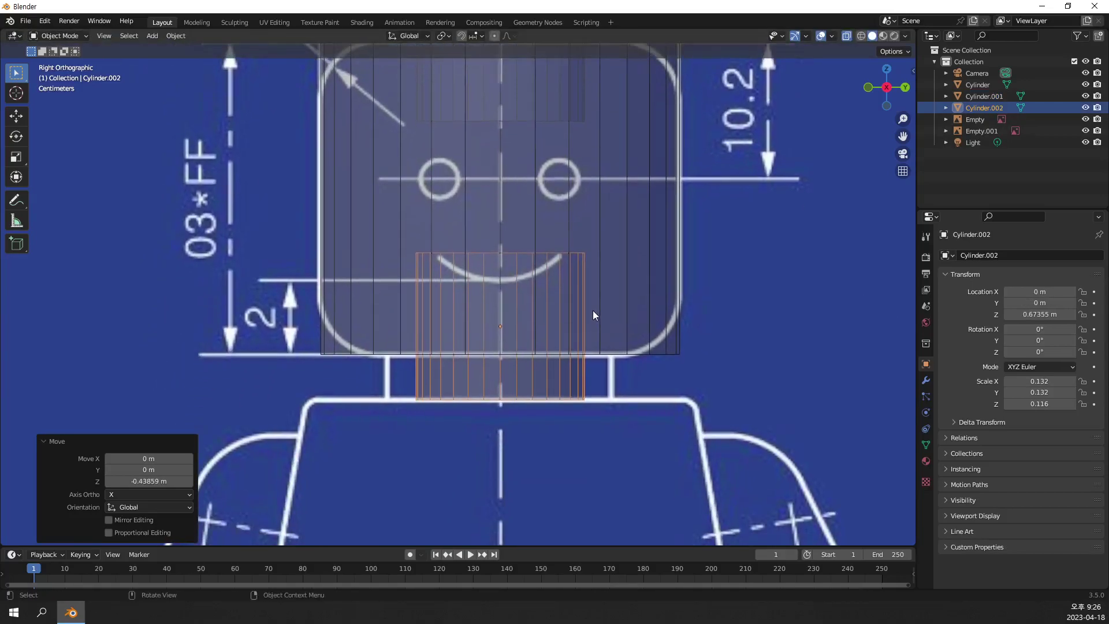
Scale the neck cylinder to 0.178/0.178/0.156 and adjust its height to Z 0.7126 m.
key("s")
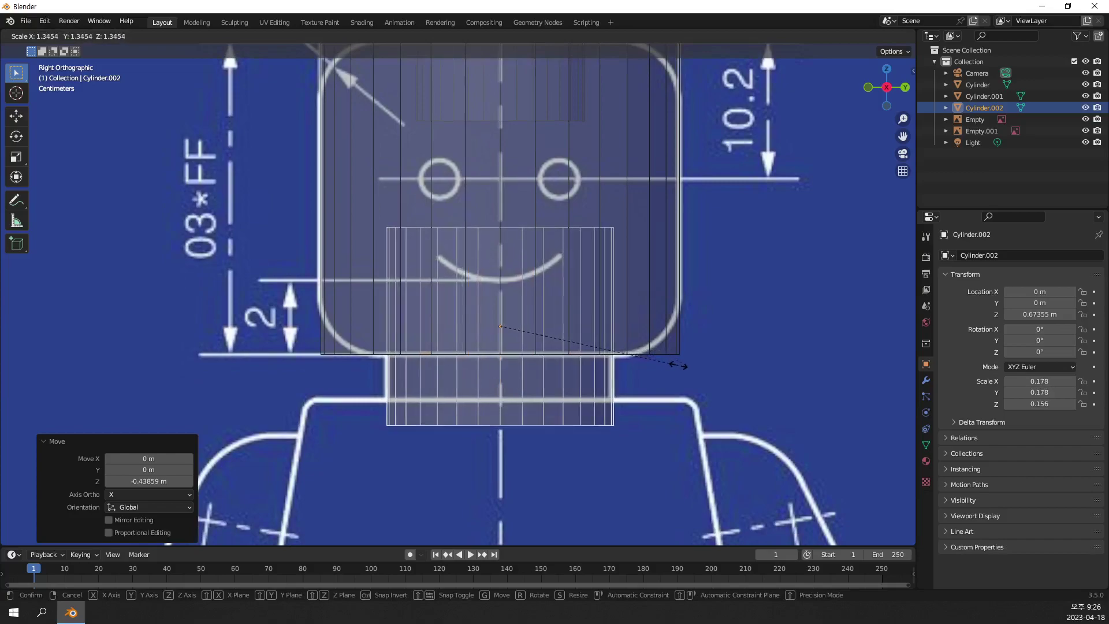
left_click(679, 366)
key("g")
key("z")
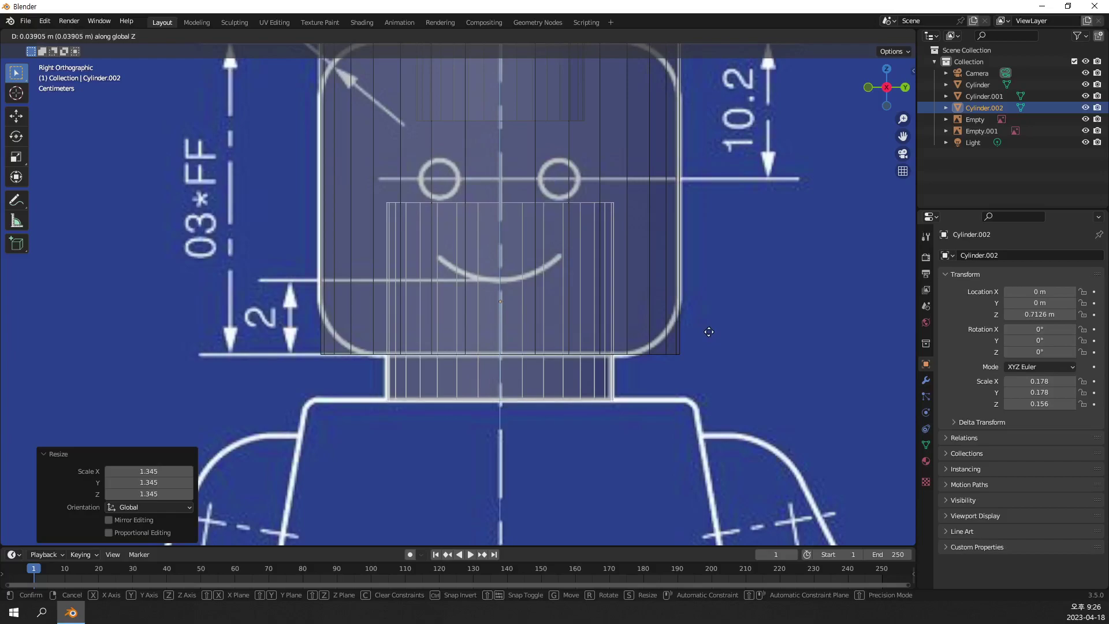
left_click(709, 315)
scroll(686, 315, "up", 4, "shift")
scroll(684, 315, "up", 3, "shift")
scroll(677, 342, "down", 1)
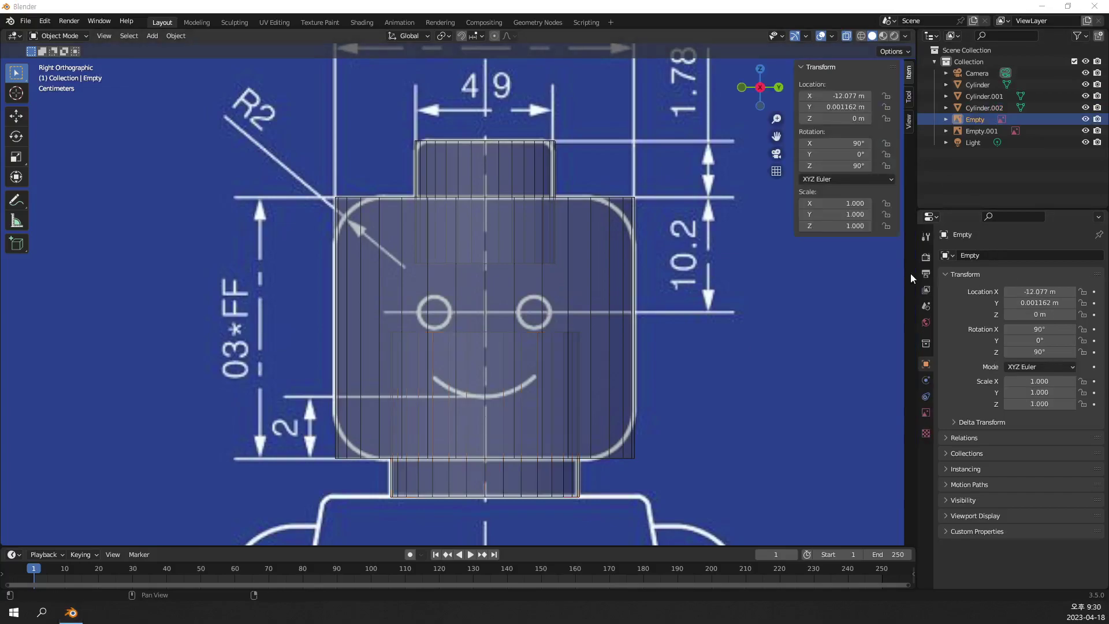
Select the head cylinder, orbit to a perspective view, and switch X-ray off.
left_click(612, 305)
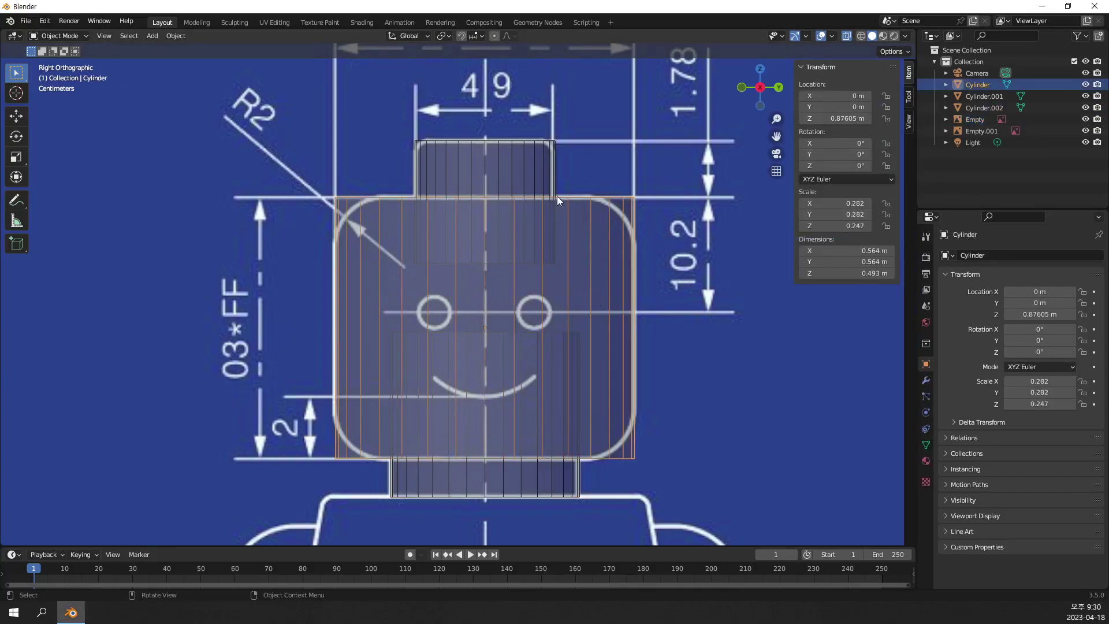
mouse_move(546, 495)
middle_mouse_down()
mouse_move(539, 328)
mouse_move(556, 389)
mouse_move(530, 349)
mouse_move(530, 391)
mouse_move(417, 231)
middle_mouse_up()
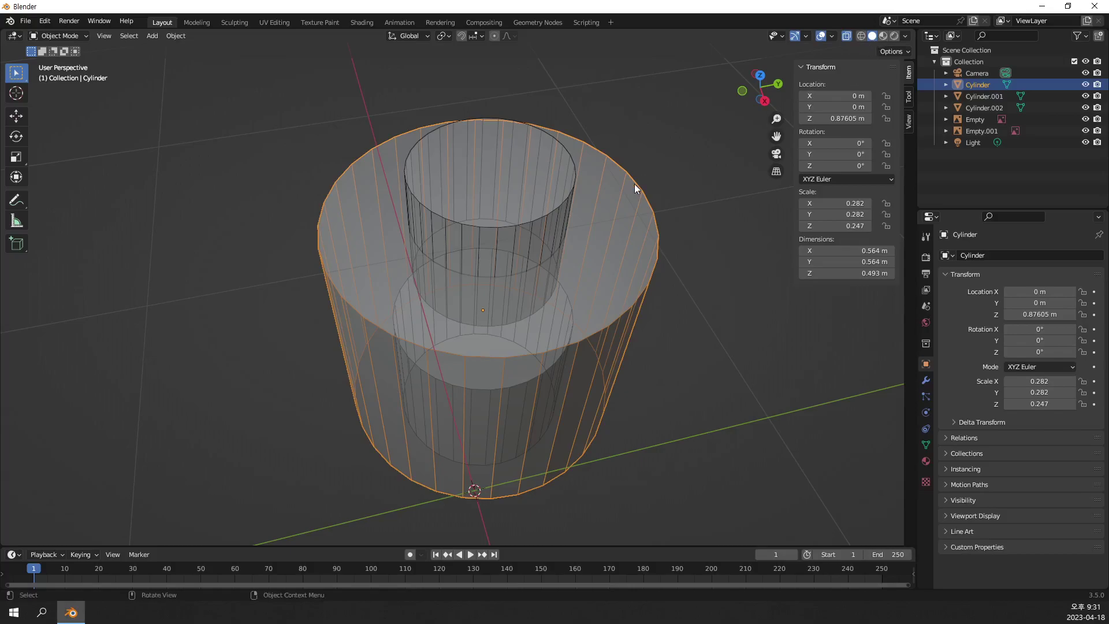
key("alt+z")
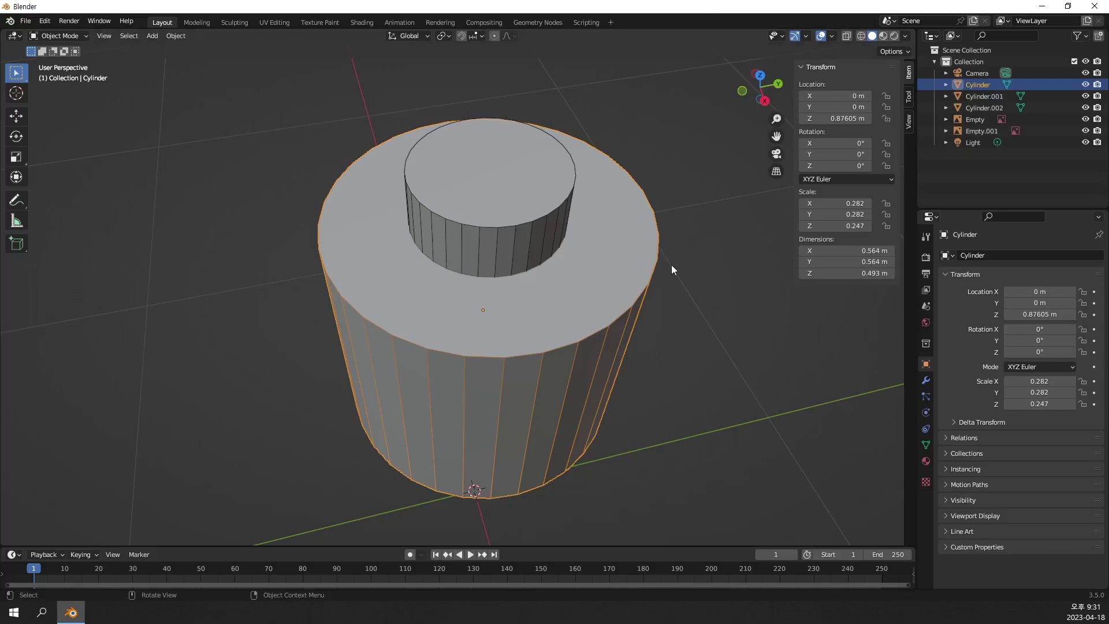
Put the head cylinder in Edit Mode and select only its top cap face.
middle_click_drag(688, 328, 558, 278)
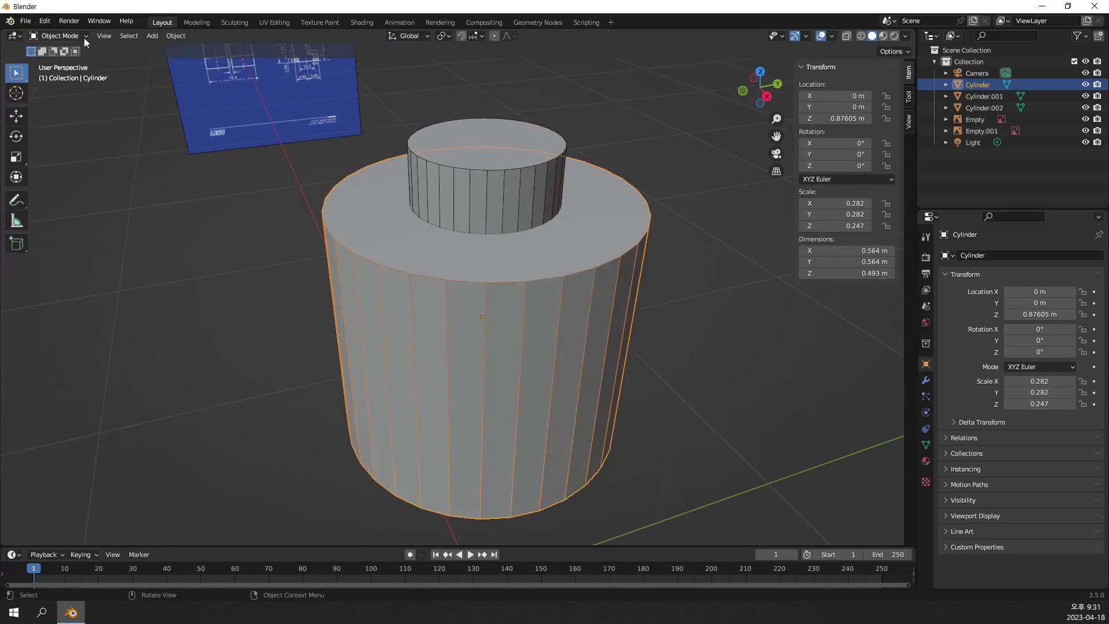
left_click(85, 36)
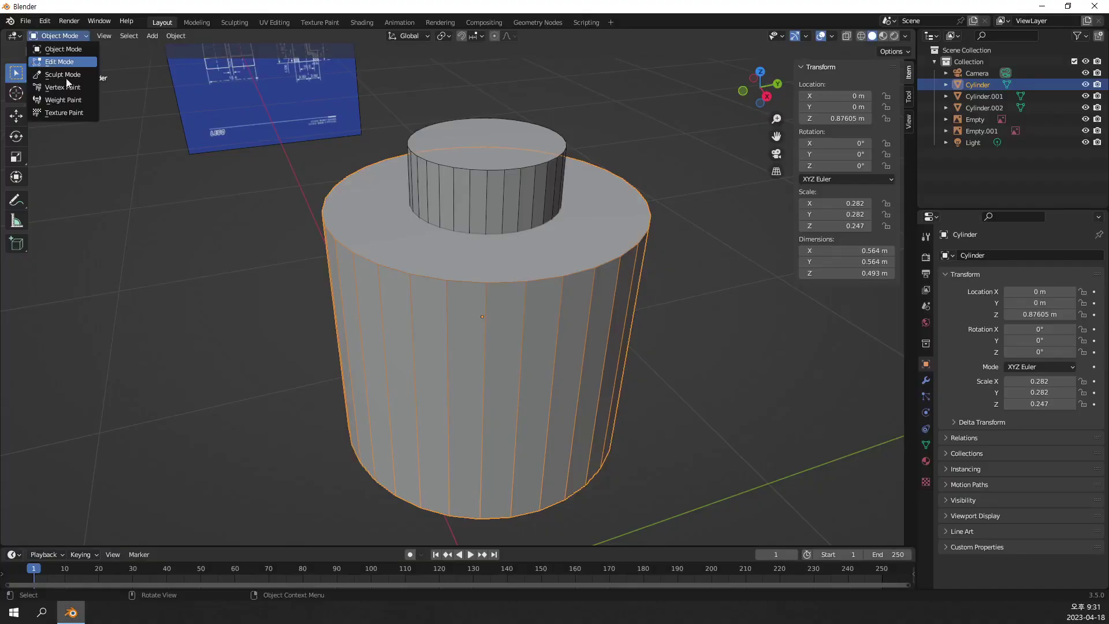
key("Tab")
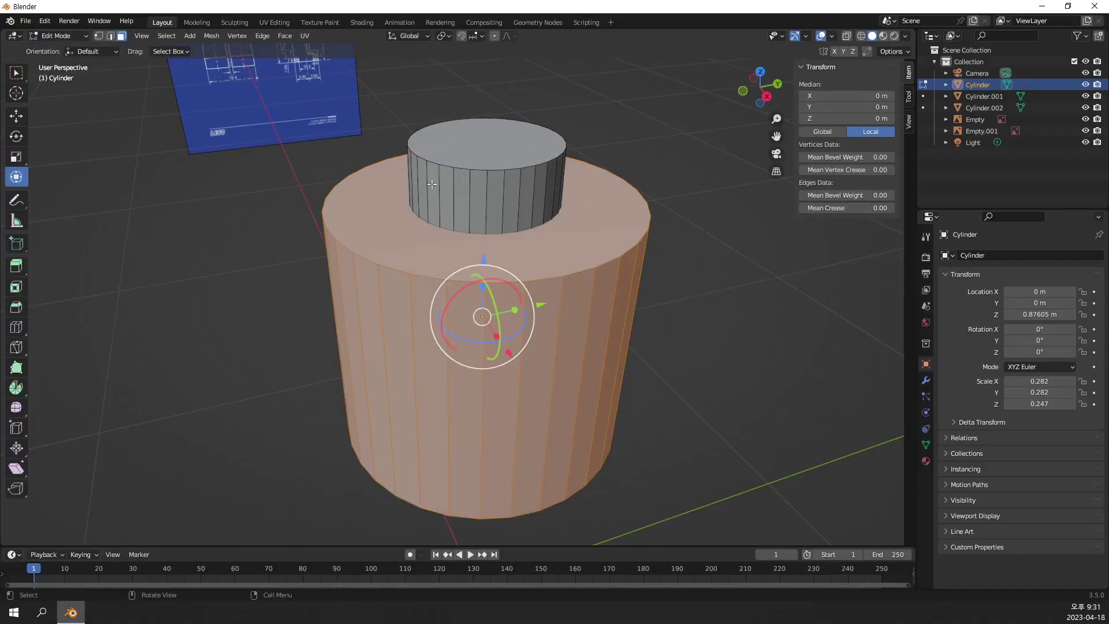
left_click(729, 317)
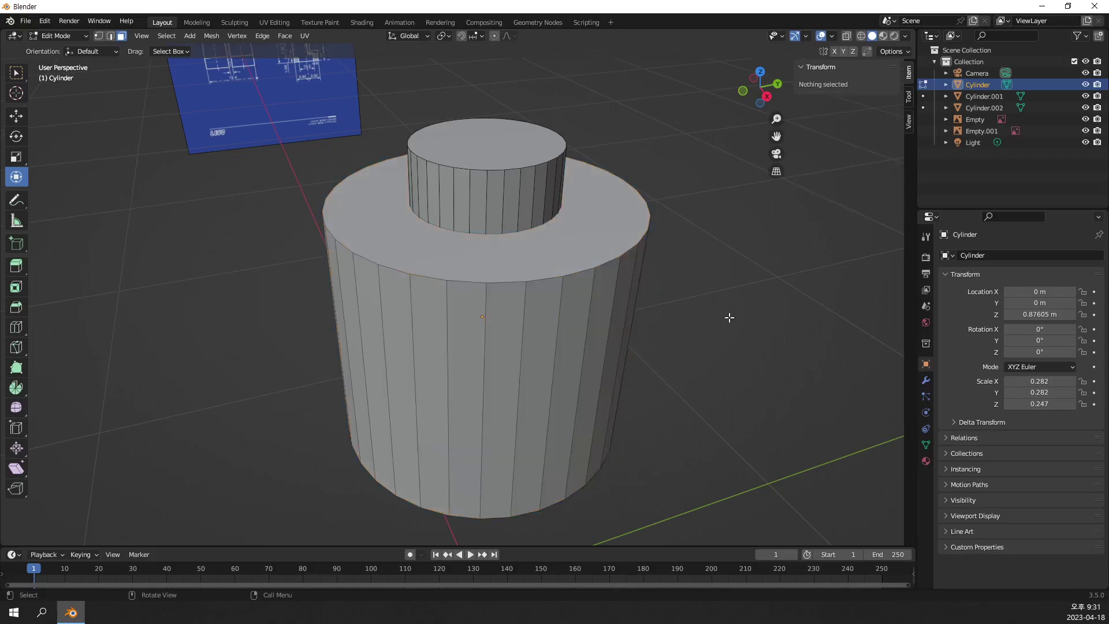
left_click(606, 233)
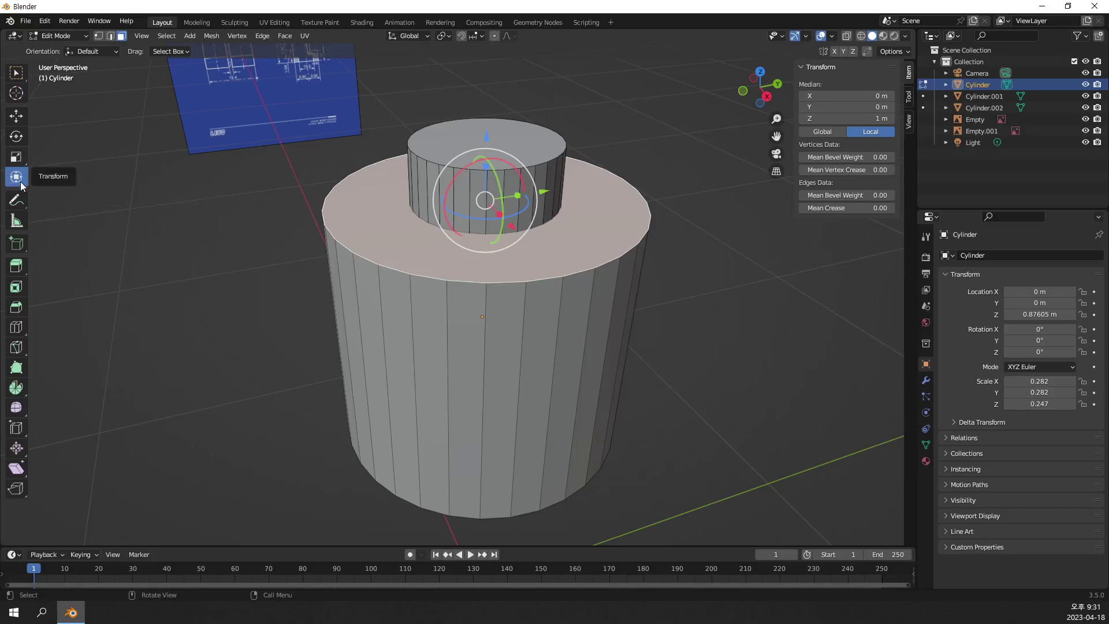
Switch to Select Box and start Inset Faces on the top face at 0.5285 m.
left_click(11, 73)
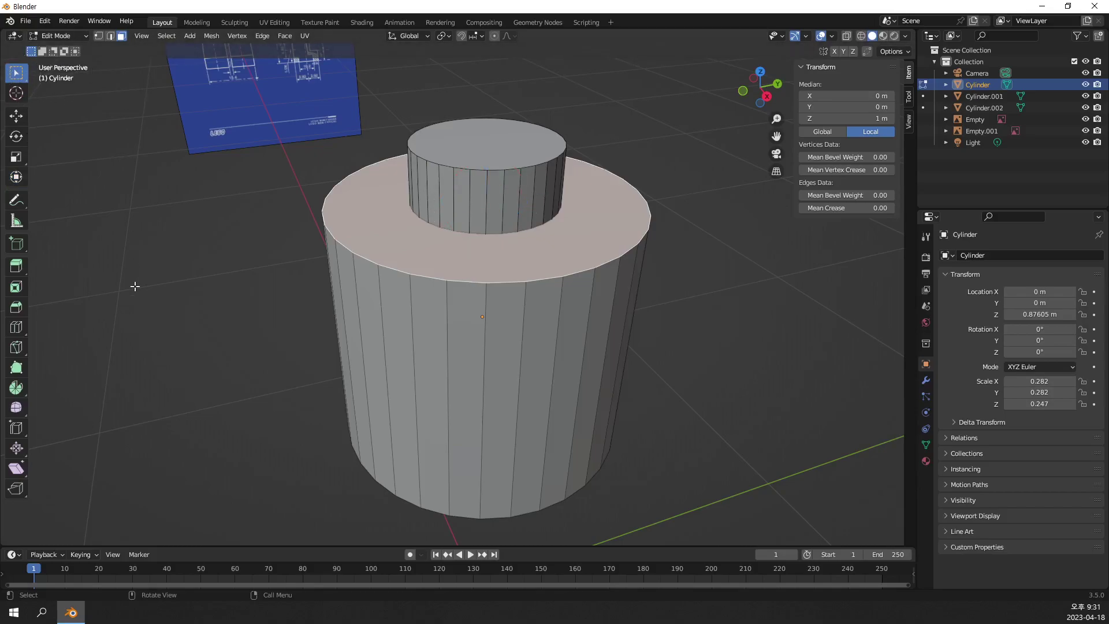
left_click(705, 276)
key("ctrl+z")
middle_click_drag(541, 226, 562, 270)
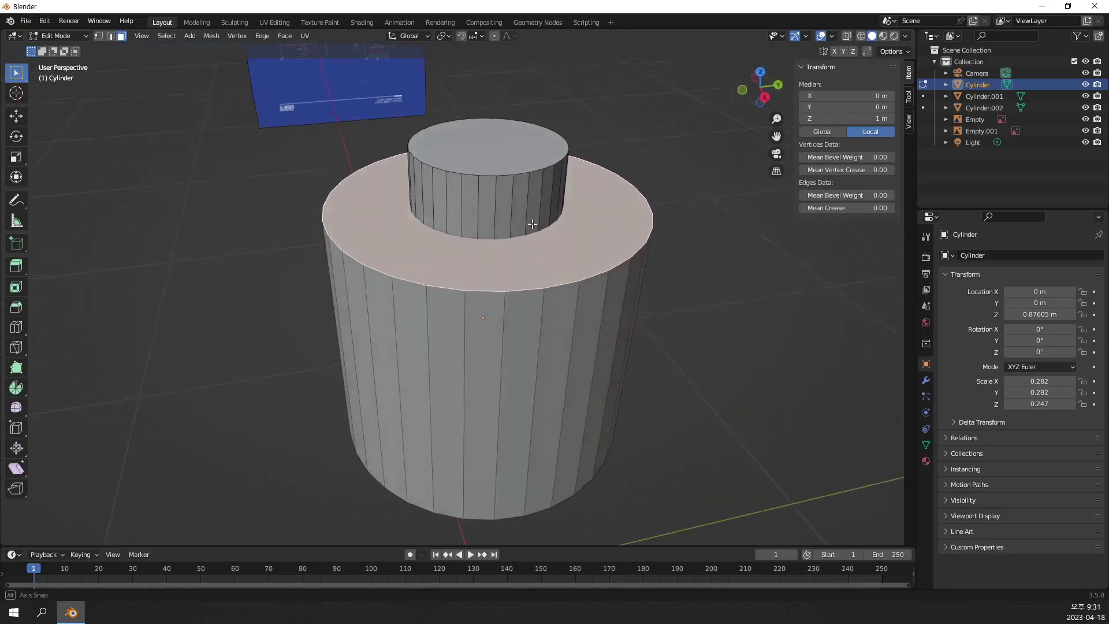
scroll(525, 258, "up", 4)
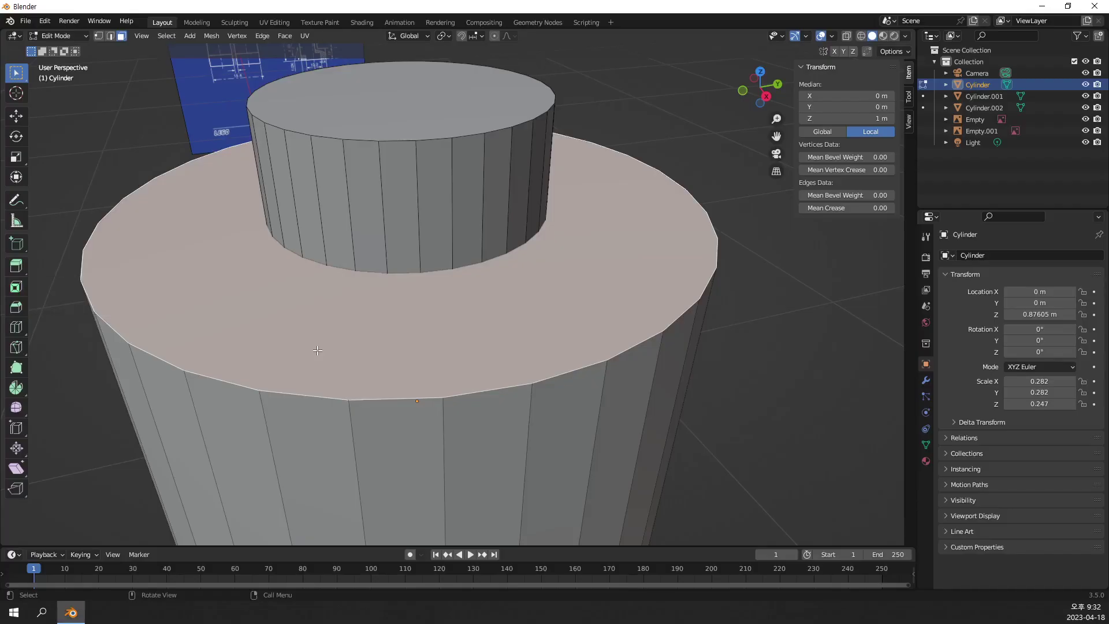
right_click(606, 171)
key("ctrl+f")
key("ctrl+f")
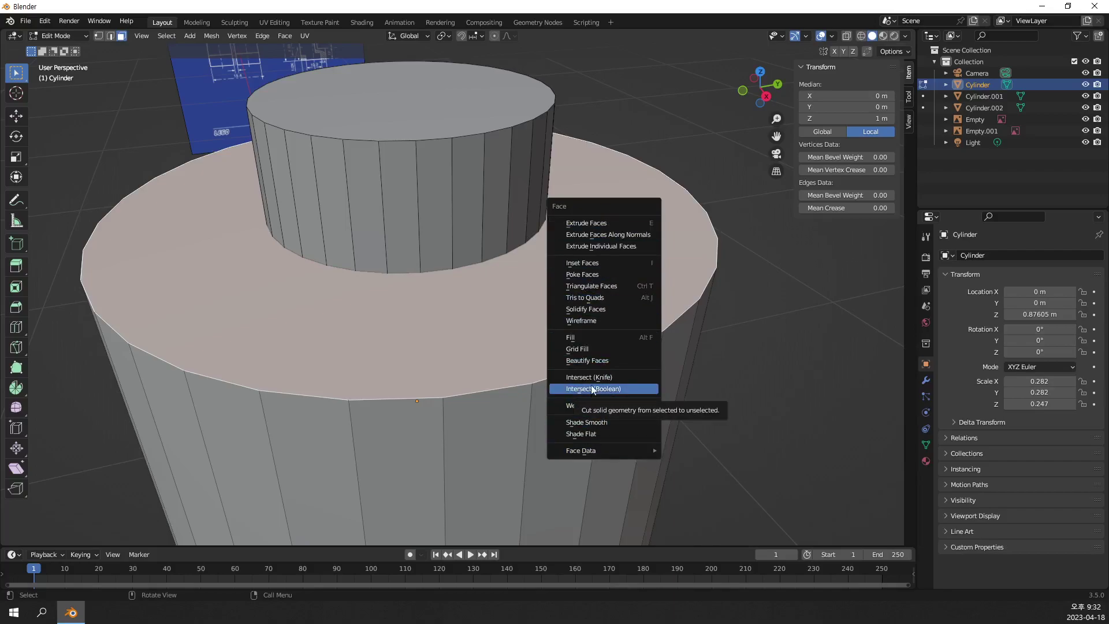
left_click(634, 263)
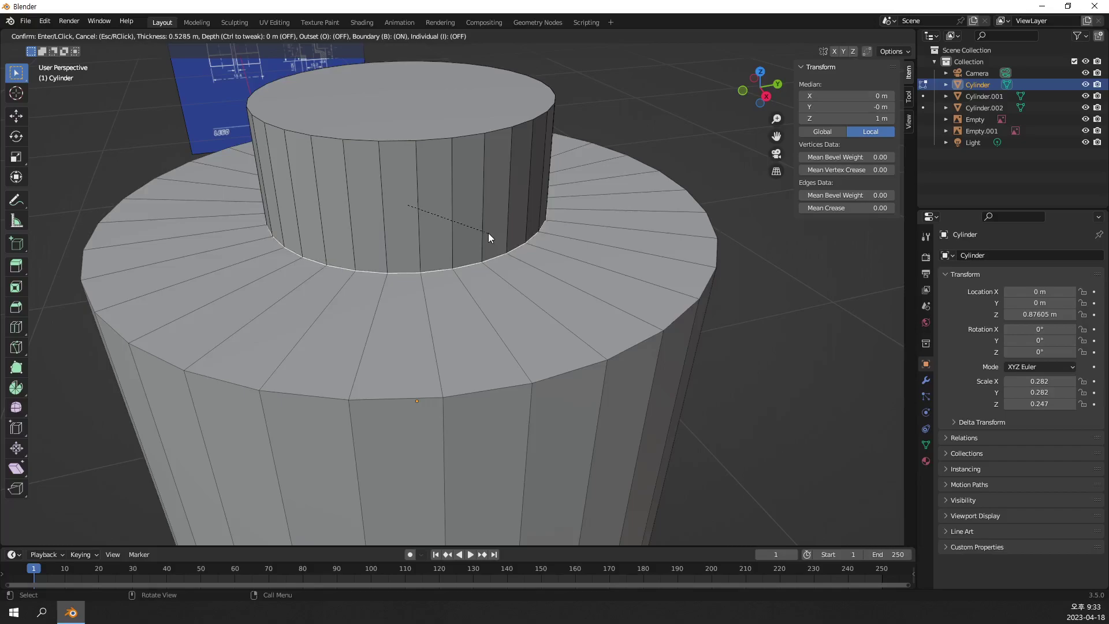
Confirm the top-face inset at 0.5285 m thickness and turn X-ray on.
key("shift")
left_click(489, 234)
key("shift")
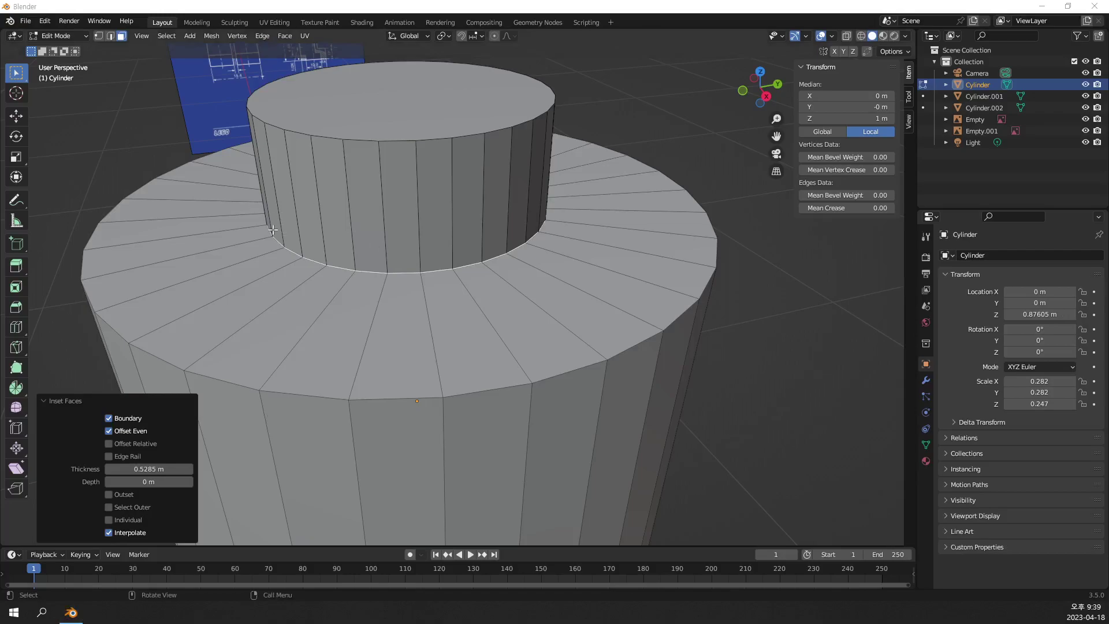
mouse_move(496, 255)
middle_mouse_down()
mouse_move(492, 290)
mouse_move(526, 331)
middle_mouse_up()
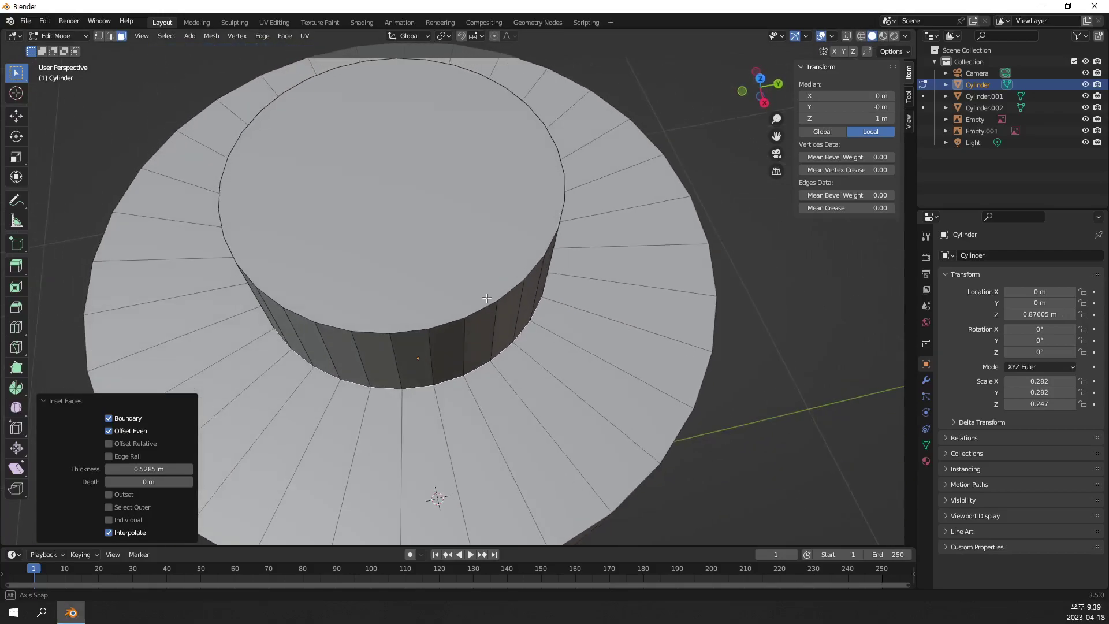
key("alt+z")
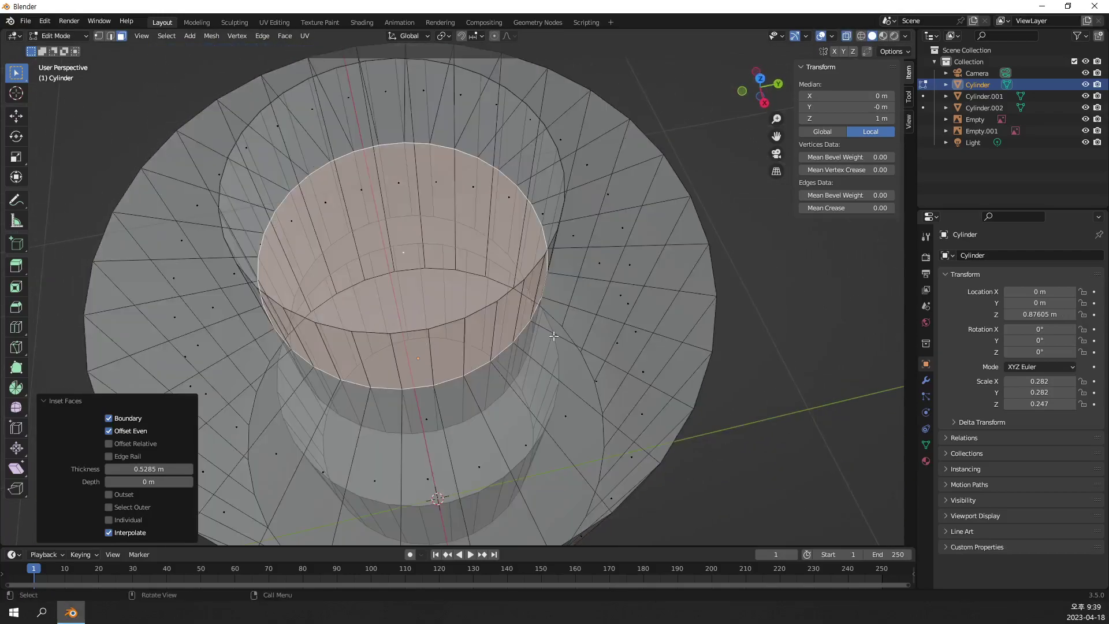
Select only the inner circular inset face beneath the stud.
mouse_move(553, 335)
middle_mouse_down()
mouse_move(578, 199)
mouse_move(558, 257)
middle_mouse_up()
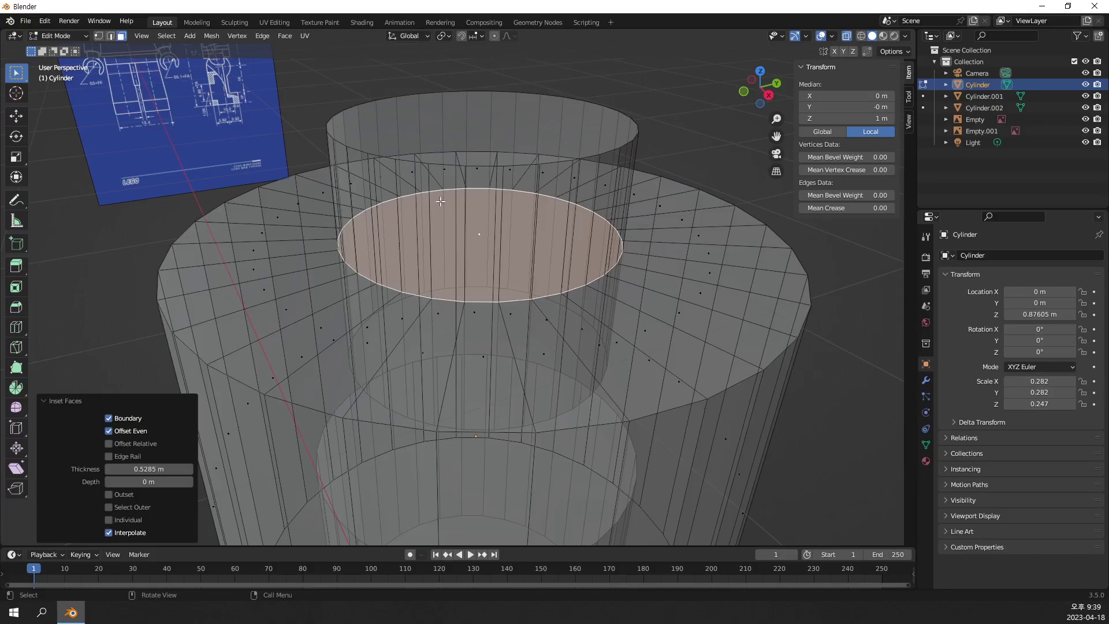
middle_click_drag(441, 201, 587, 306)
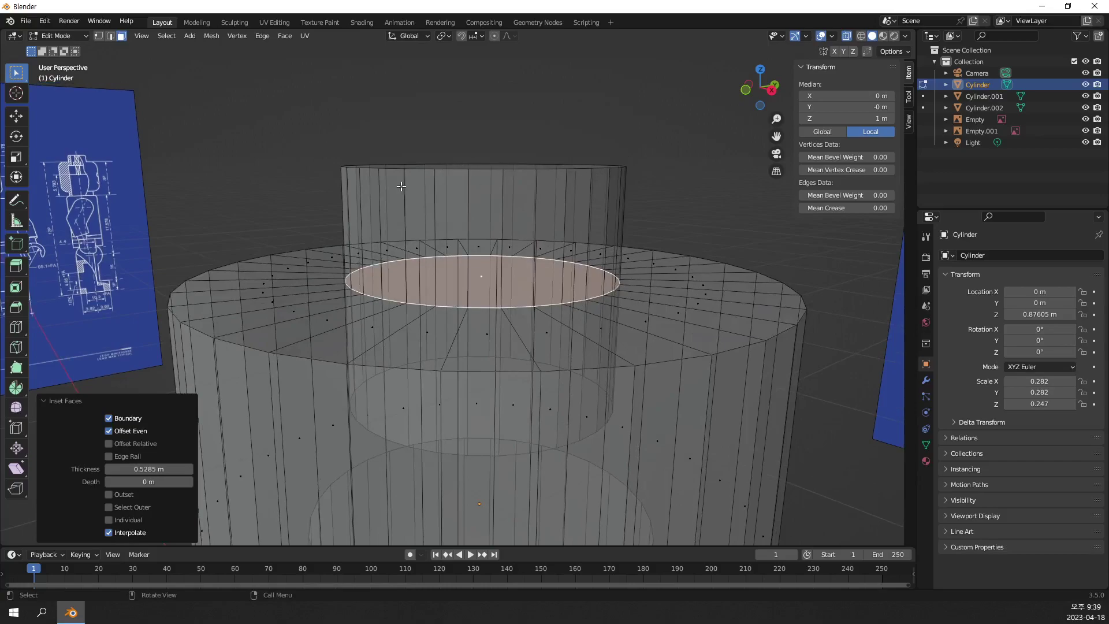
mouse_move(567, 312)
middle_mouse_down()
mouse_move(572, 334)
mouse_move(667, 277)
middle_mouse_up()
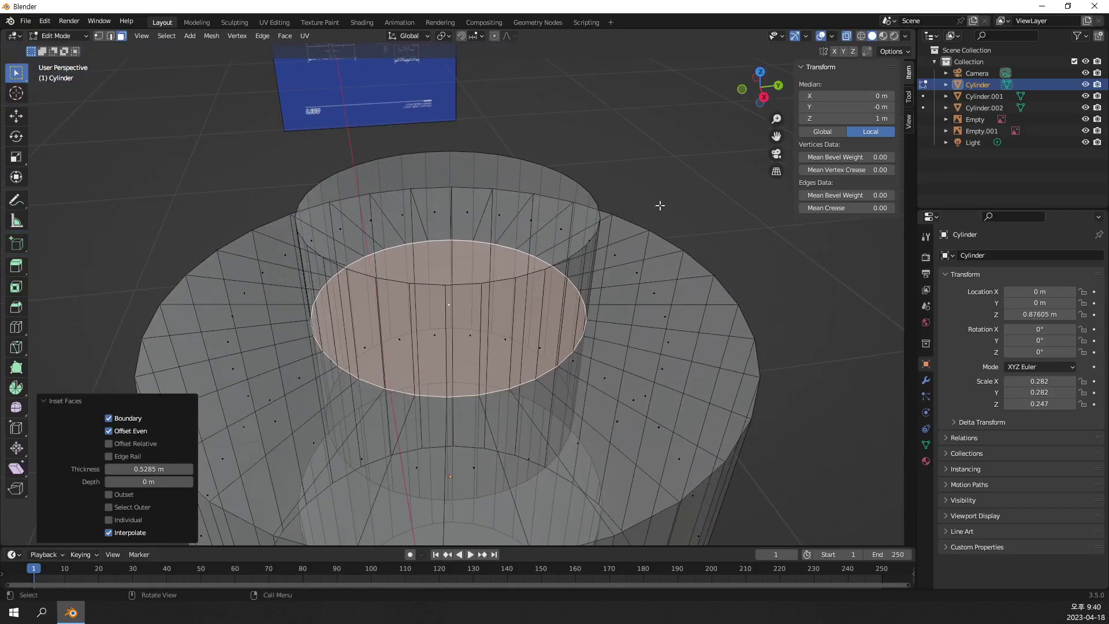
left_click(640, 155)
mouse_move(471, 314)
middle_mouse_down()
mouse_move(494, 354)
mouse_move(545, 295)
mouse_move(485, 215)
middle_mouse_up()
left_click(473, 322)
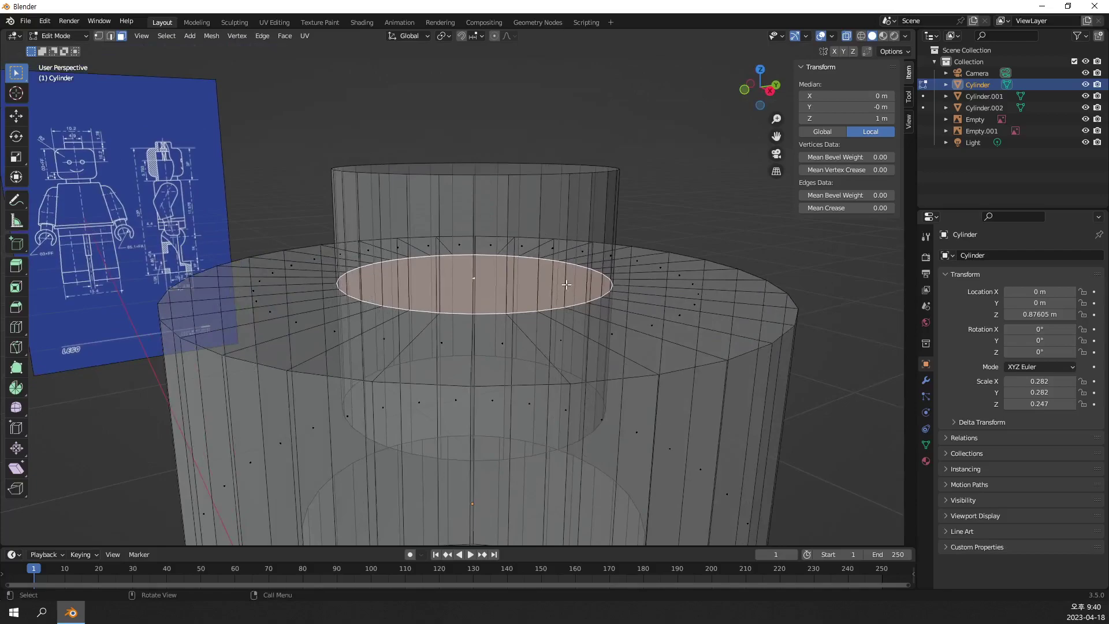
middle_click_drag(639, 257, 627, 261)
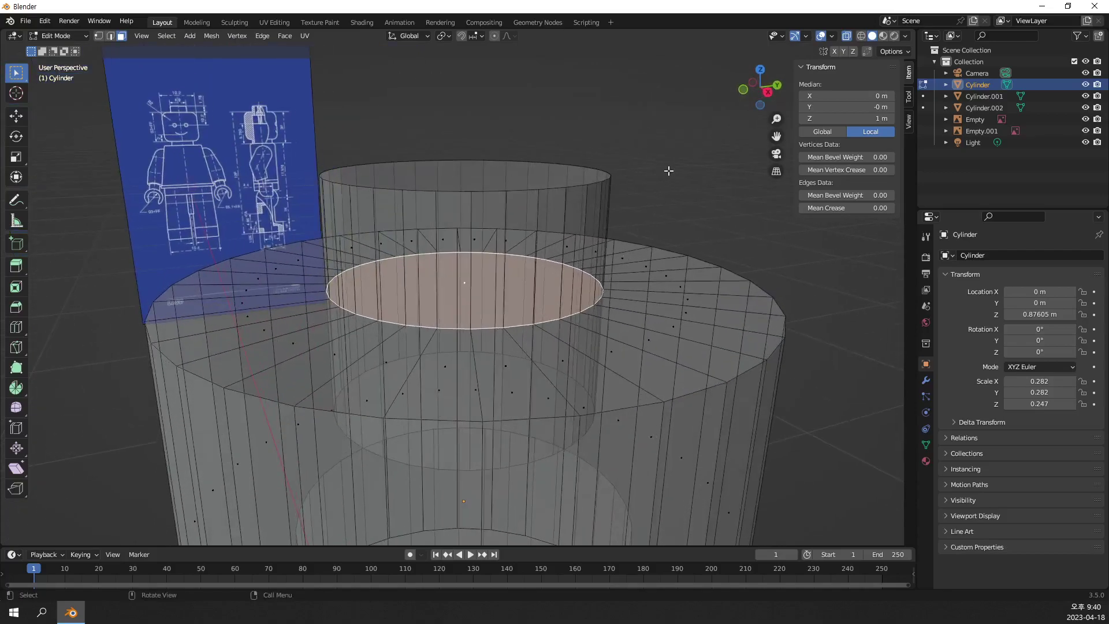
Extrude the inner top face 0.10683 m along its normal up to the stud's top.
right_click(669, 171)
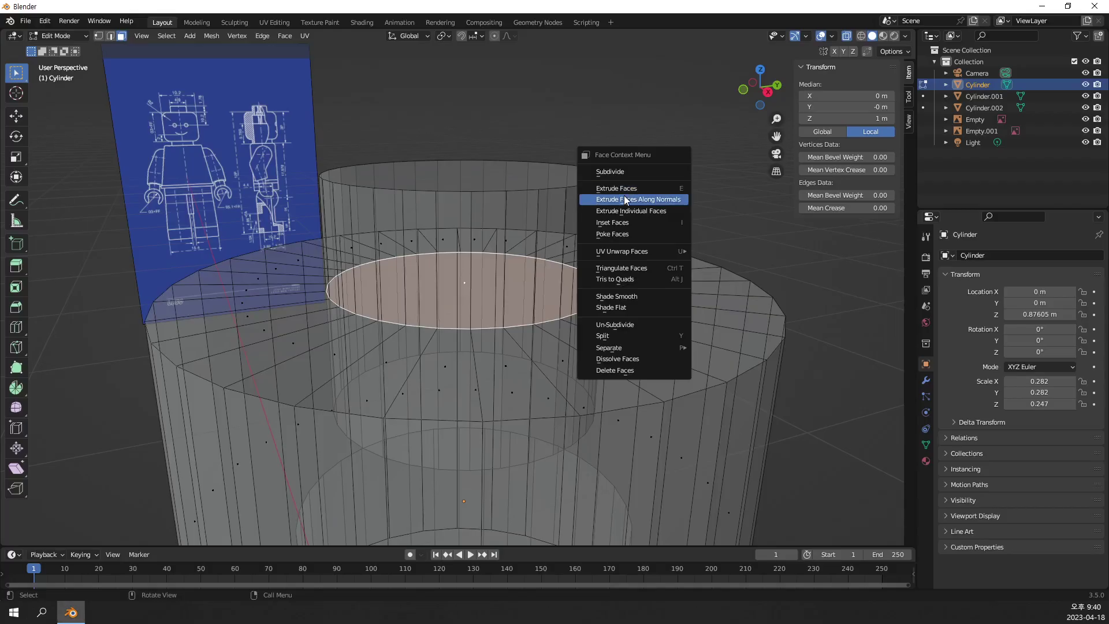
left_click(625, 200)
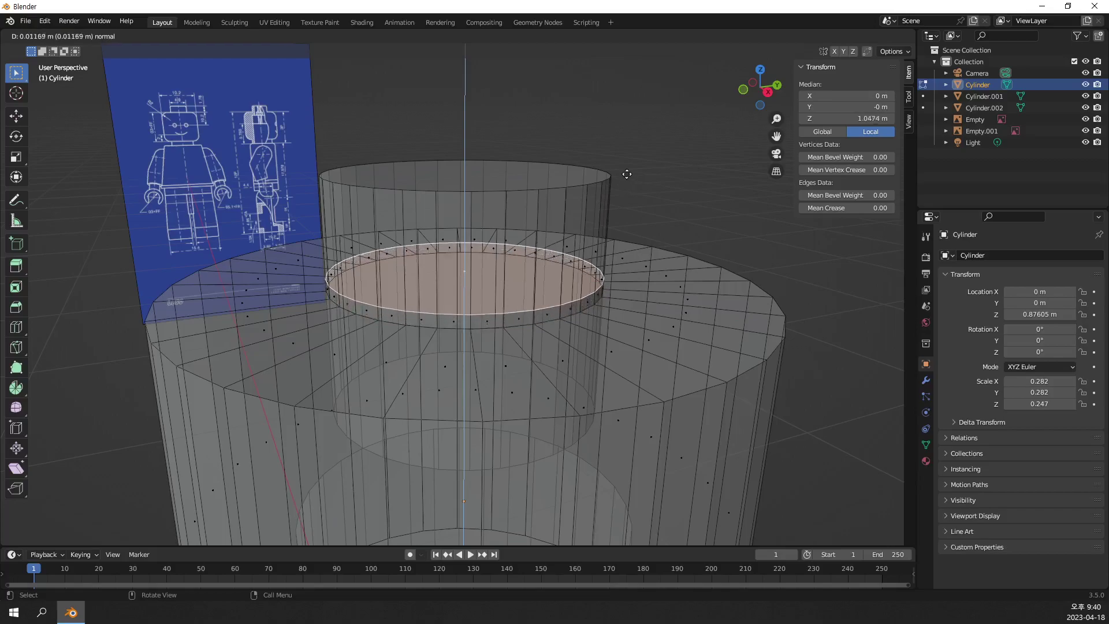
left_click(628, 77)
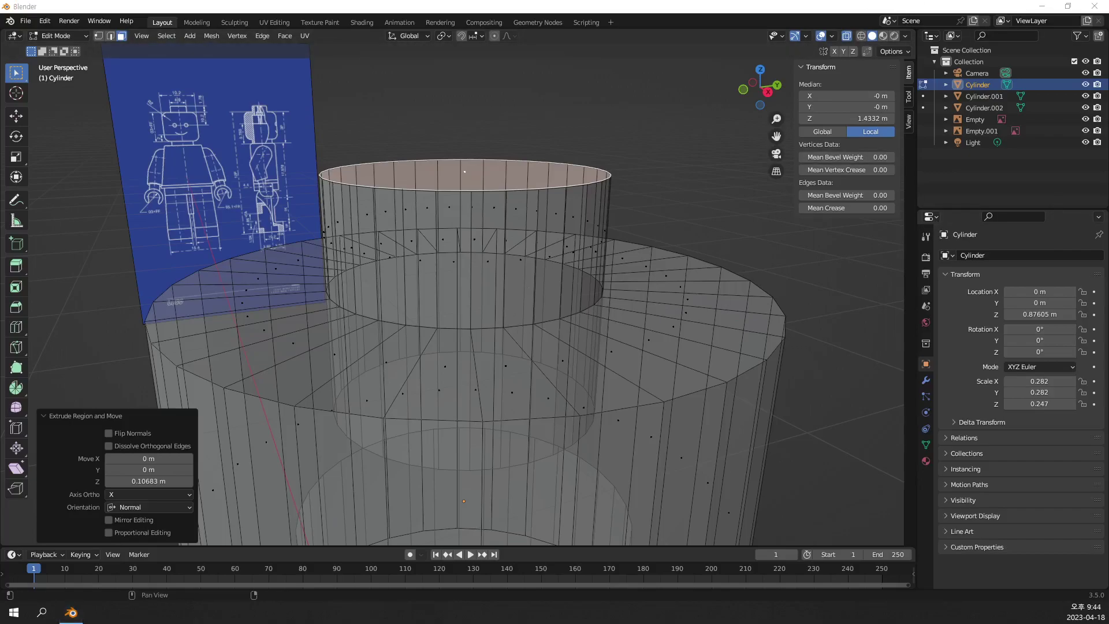
scroll(433, 358, "down", 5)
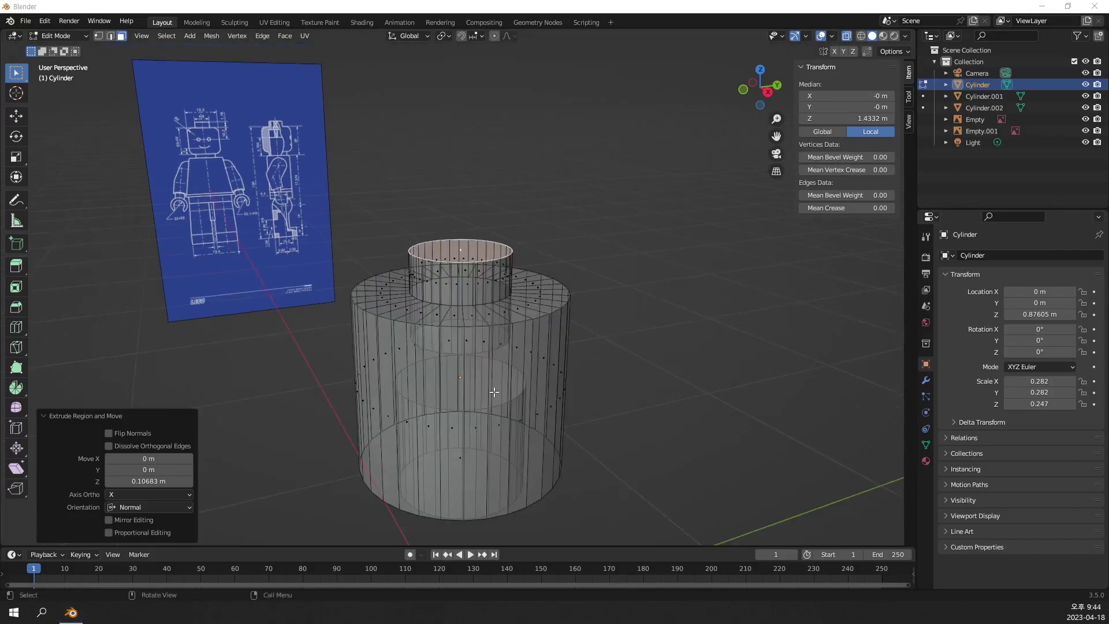
Select the cylinder's bottom face, turn X-ray off, and inset it 0.3654 m.
mouse_move(496, 386)
middle_mouse_down()
mouse_move(509, 426)
mouse_move(542, 421)
mouse_move(547, 324)
middle_mouse_up()
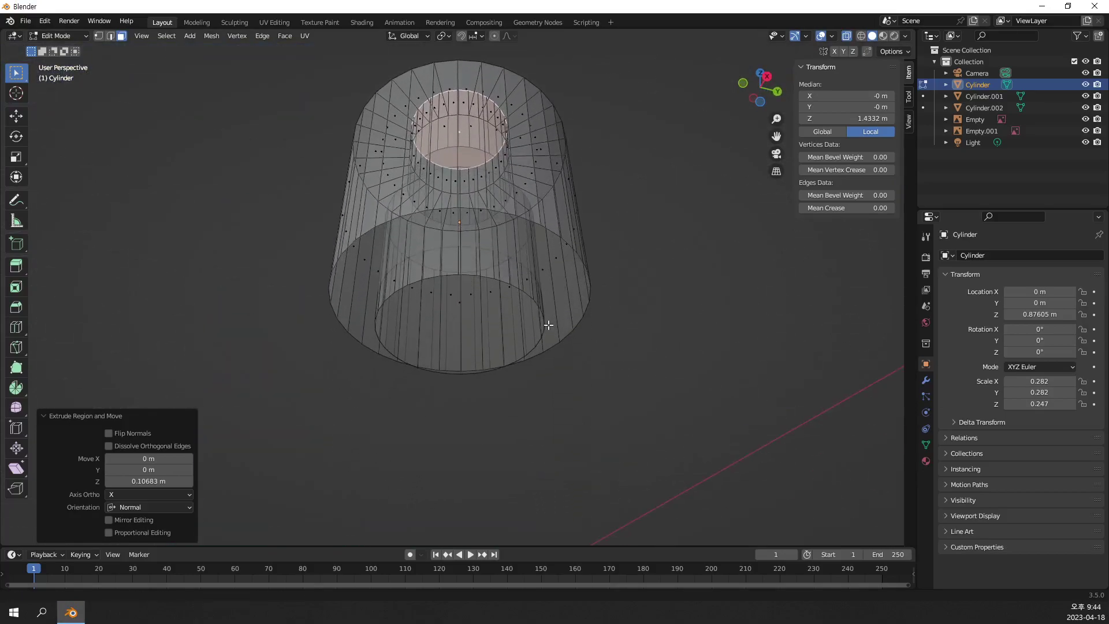
left_click(464, 306)
mouse_move(464, 307)
middle_mouse_down()
mouse_move(520, 359)
mouse_move(547, 297)
mouse_move(443, 342)
mouse_move(504, 349)
middle_mouse_up()
scroll(531, 370, "up", 3)
scroll(538, 377, "up", 3)
scroll(538, 378, "down", 2)
scroll(547, 297, "down", 1)
scroll(547, 297, "down", 2)
key("alt+z")
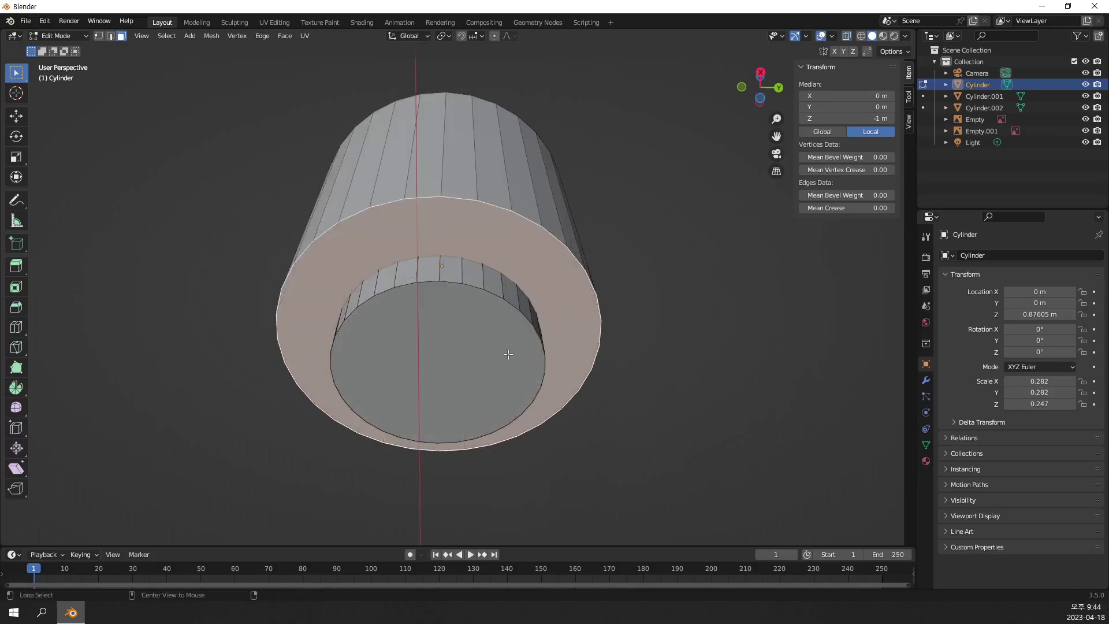
right_click(671, 175)
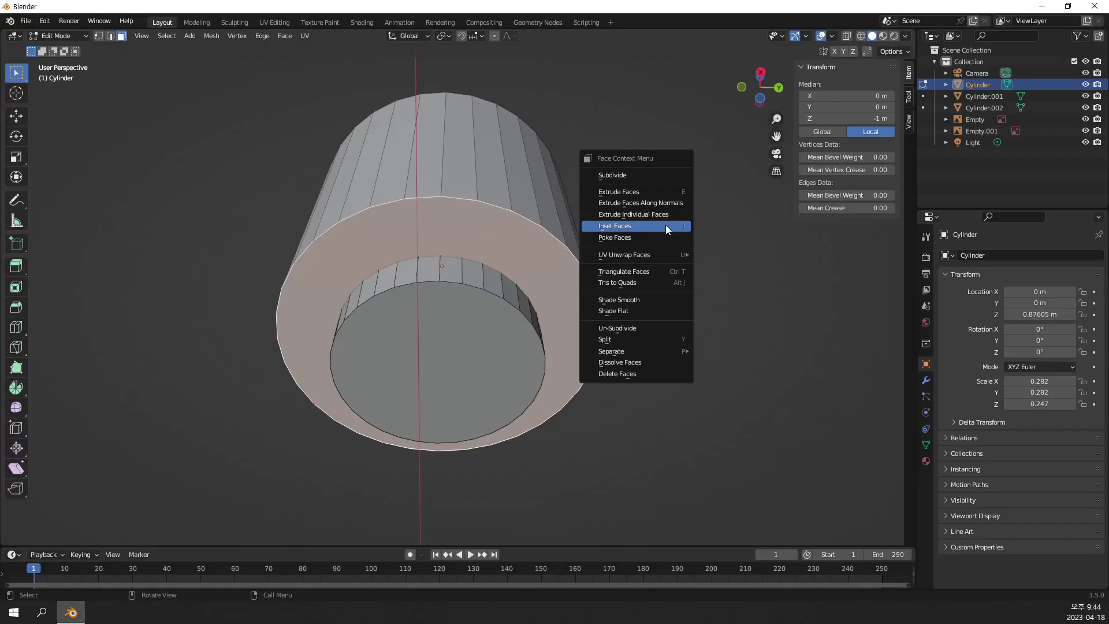
left_click(666, 224)
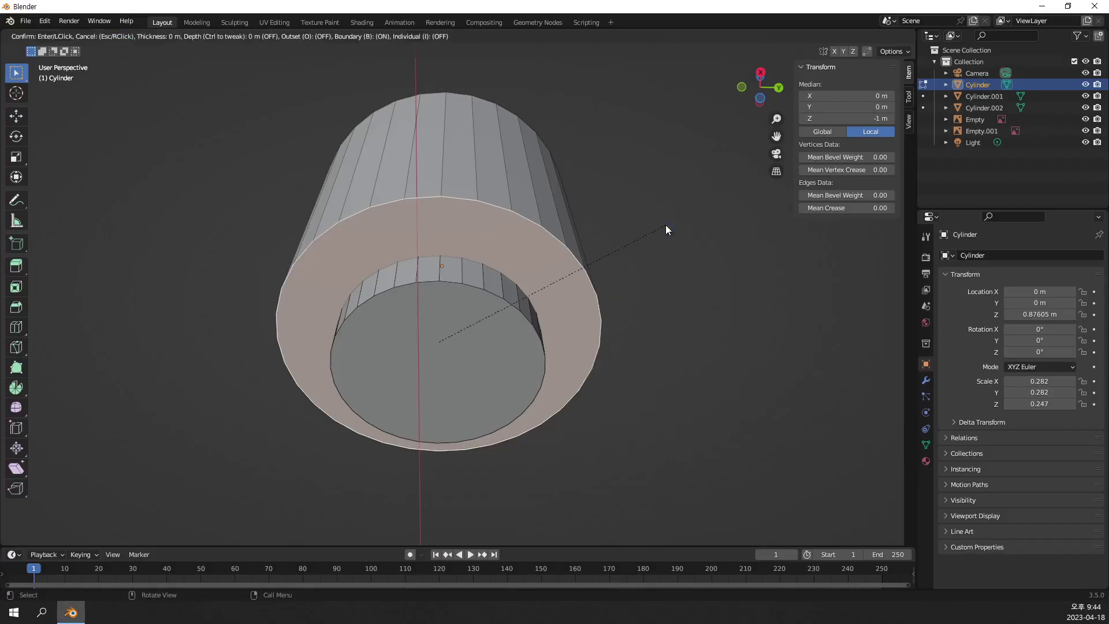
left_click(620, 260)
Extrude the inset bottom face 0.071942 m downward into a short neck.
mouse_move(487, 352)
middle_mouse_down()
mouse_move(589, 175)
mouse_move(599, 124)
middle_mouse_up()
scroll(635, 173, "up", 3)
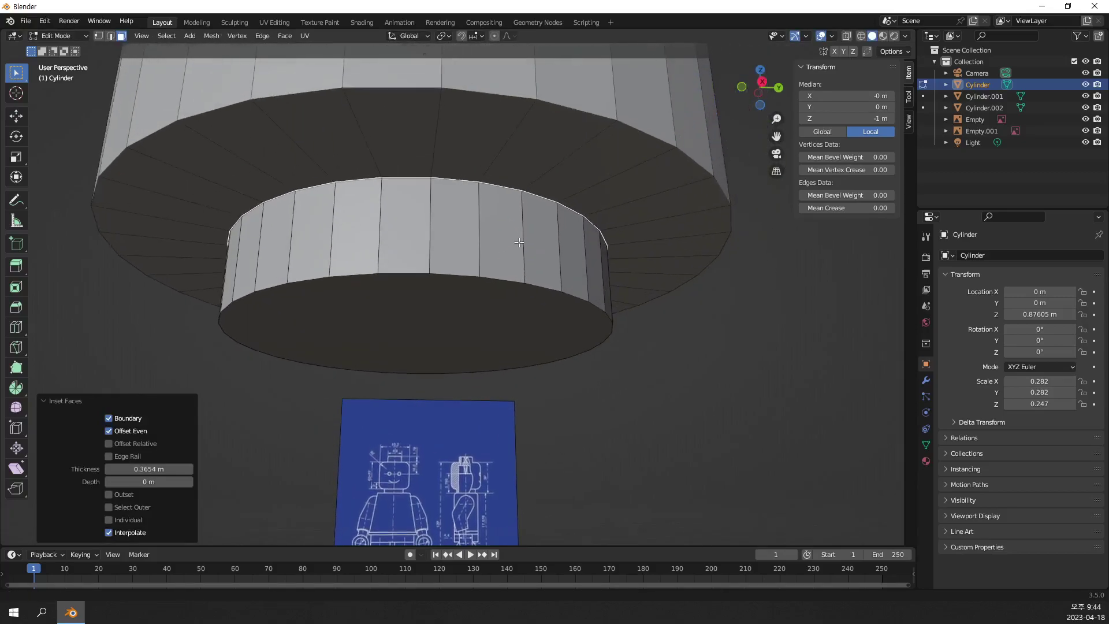
right_click(647, 196)
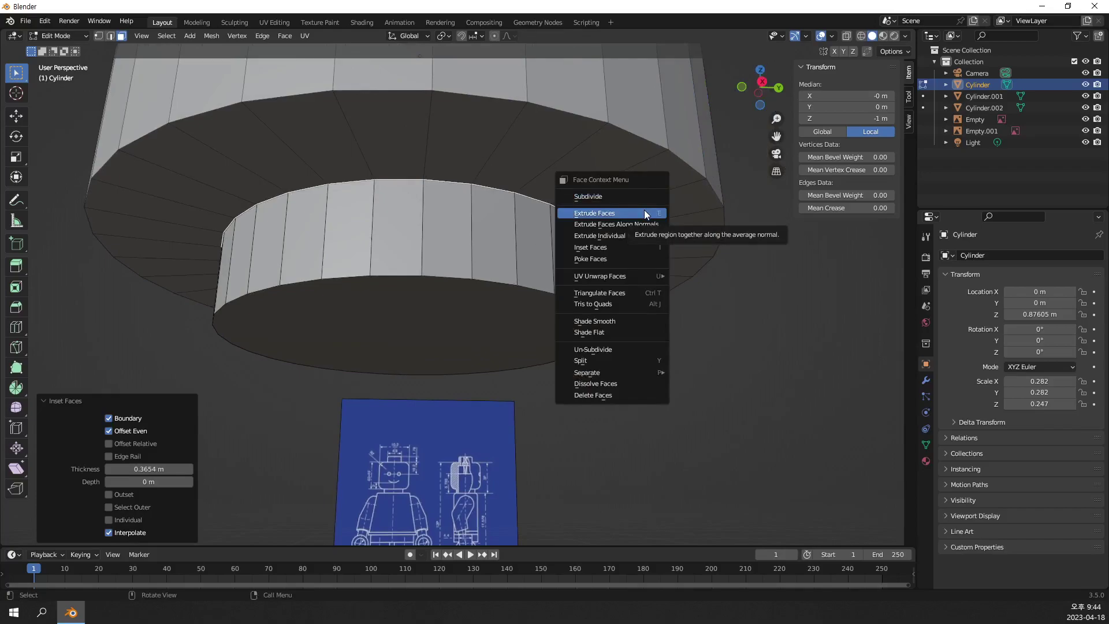
left_click(645, 212)
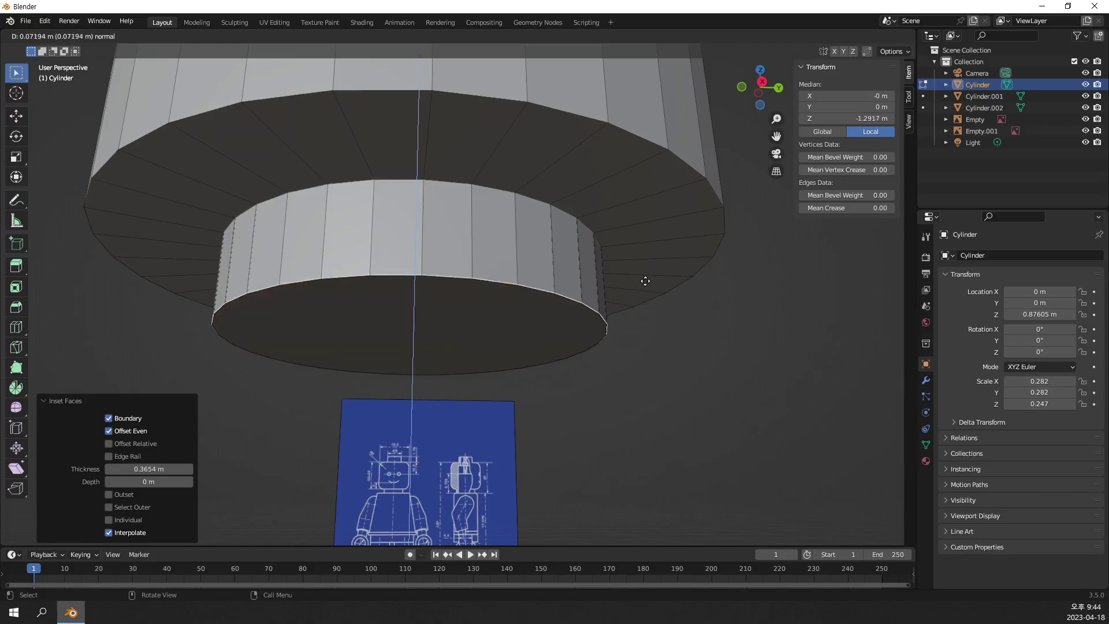
left_click(645, 281)
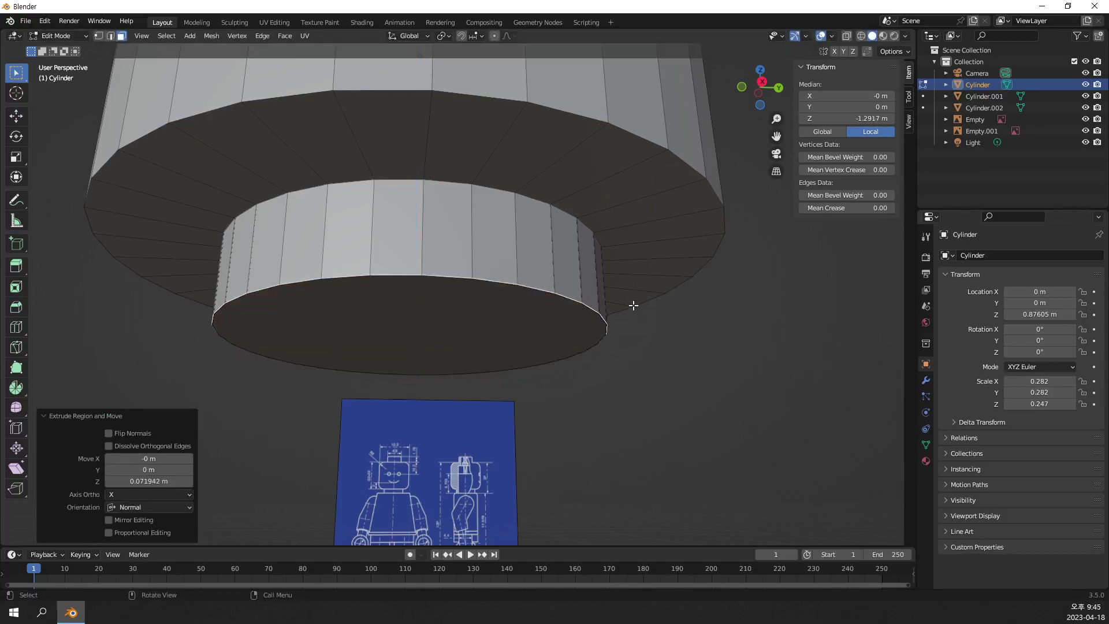
scroll(618, 299, "down", 2)
scroll(602, 293, "down", 5)
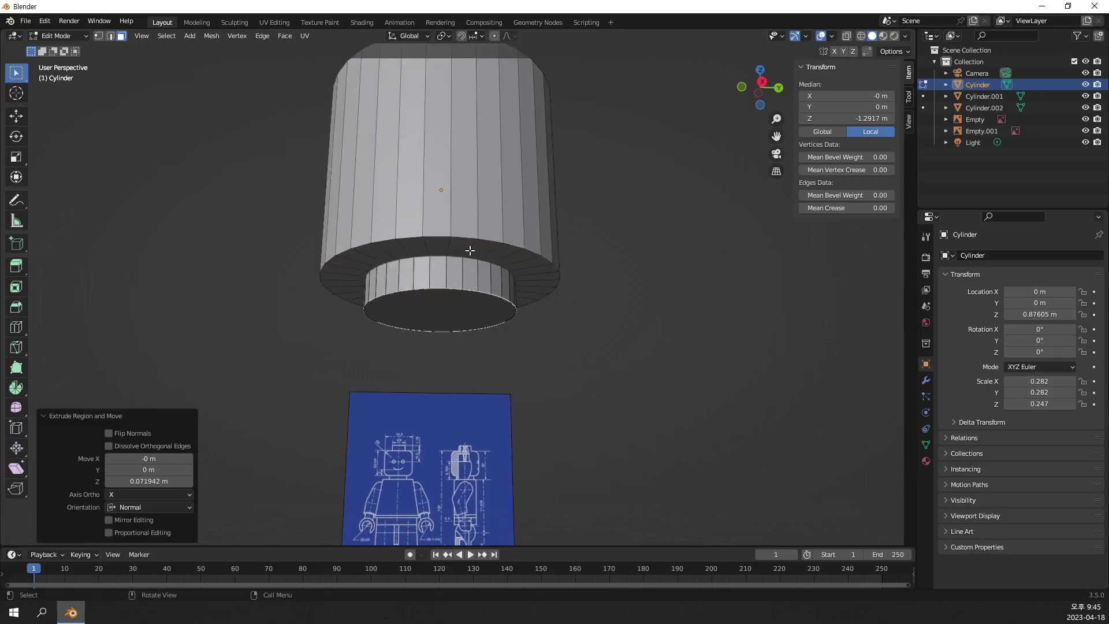
middle_click_drag(620, 281, 482, 289)
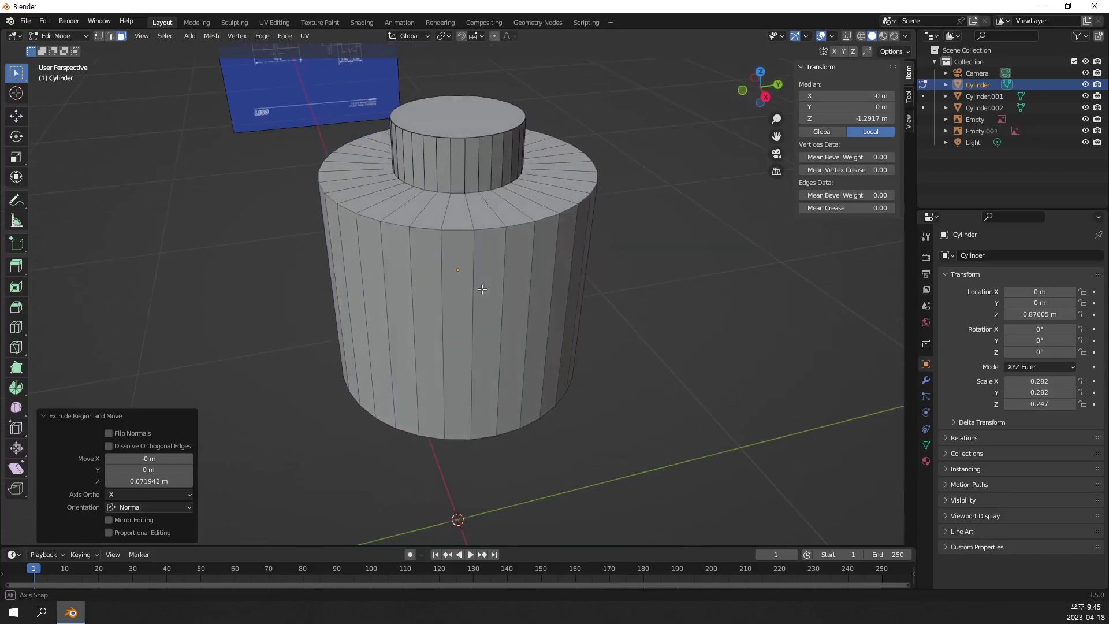